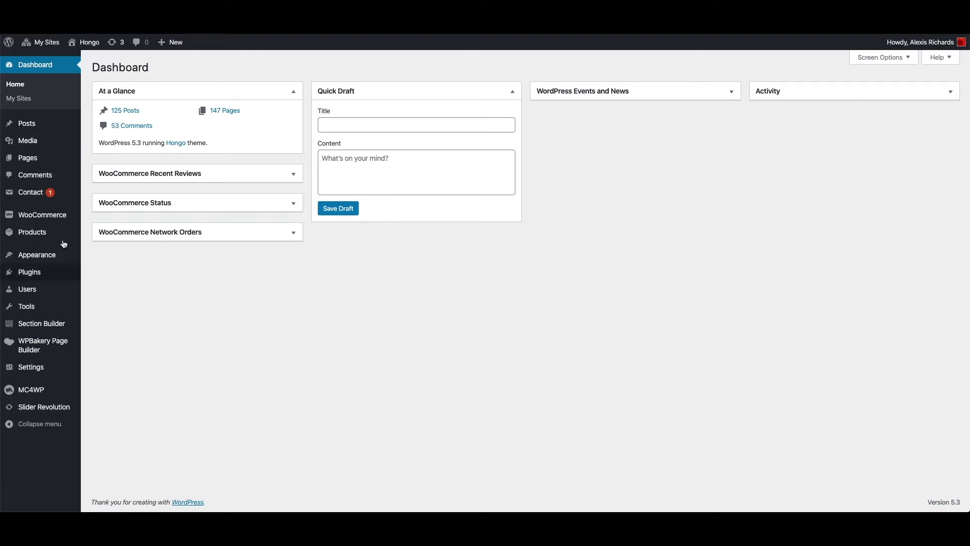
- Open the Section Builder's All Sections list and look over the existing sections
mouse_move(48, 328)
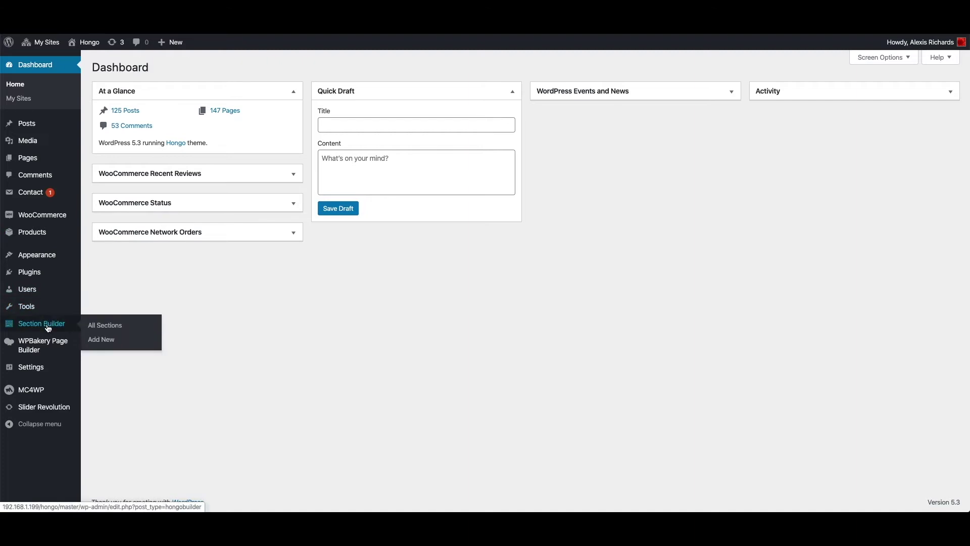
left_click(107, 328)
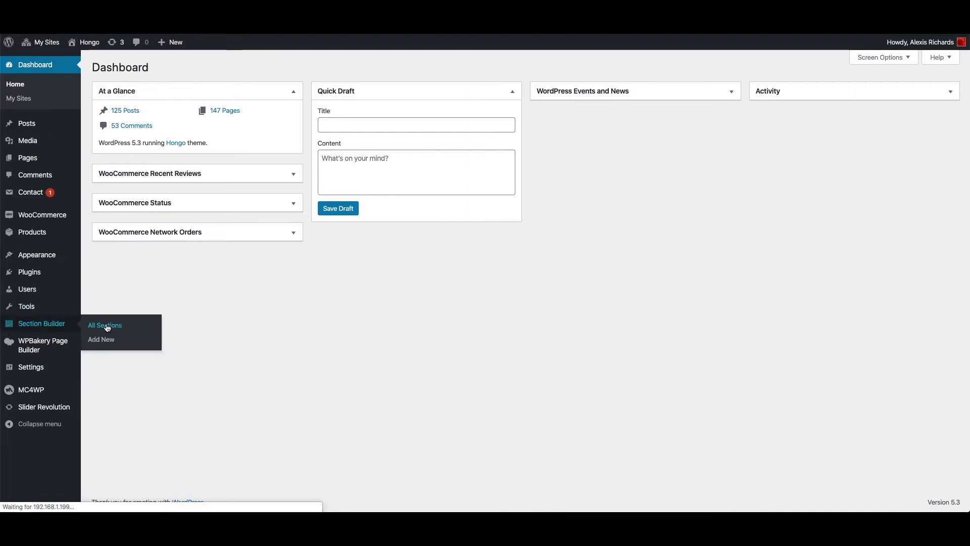
scroll(429, 305, "down", 6)
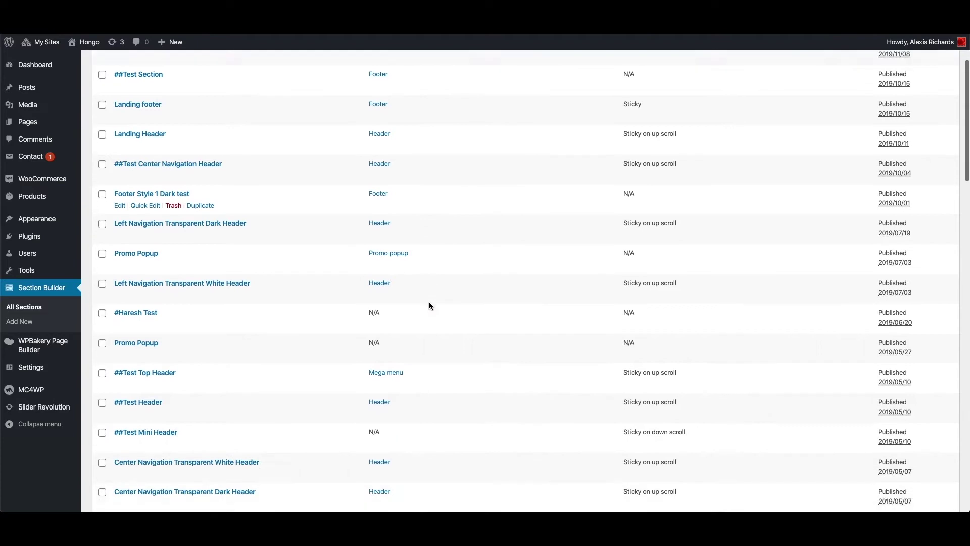
scroll(430, 306, "up", 6)
mouse_move(41, 221)
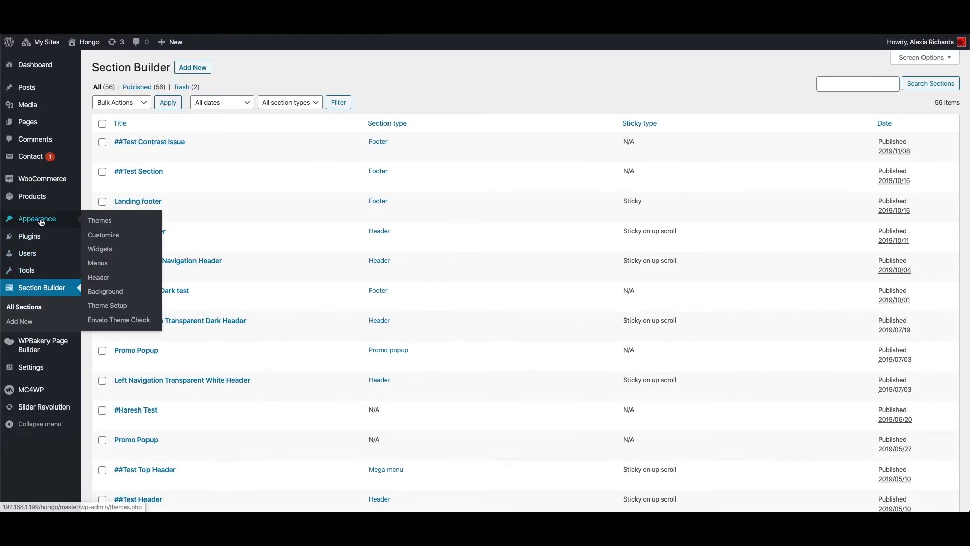
left_click(120, 310)
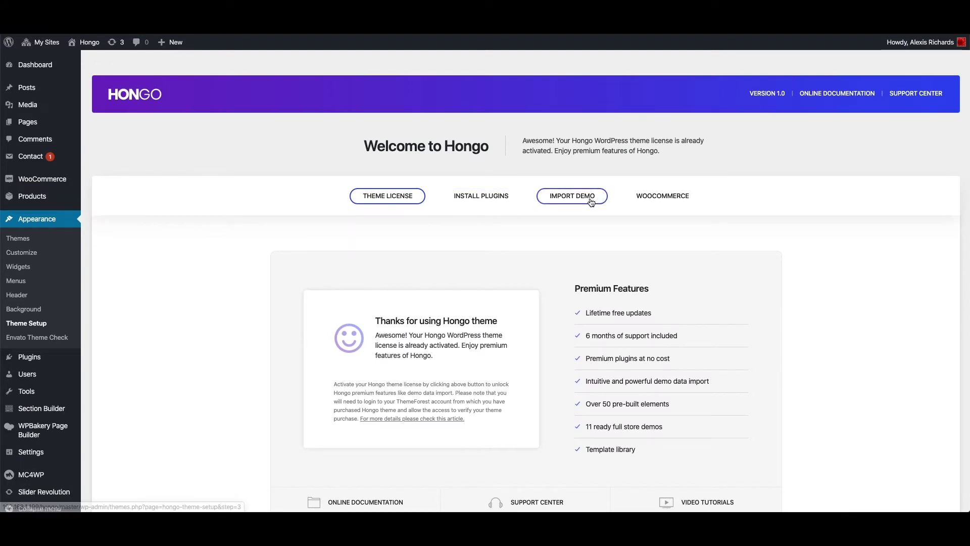
left_click(591, 201)
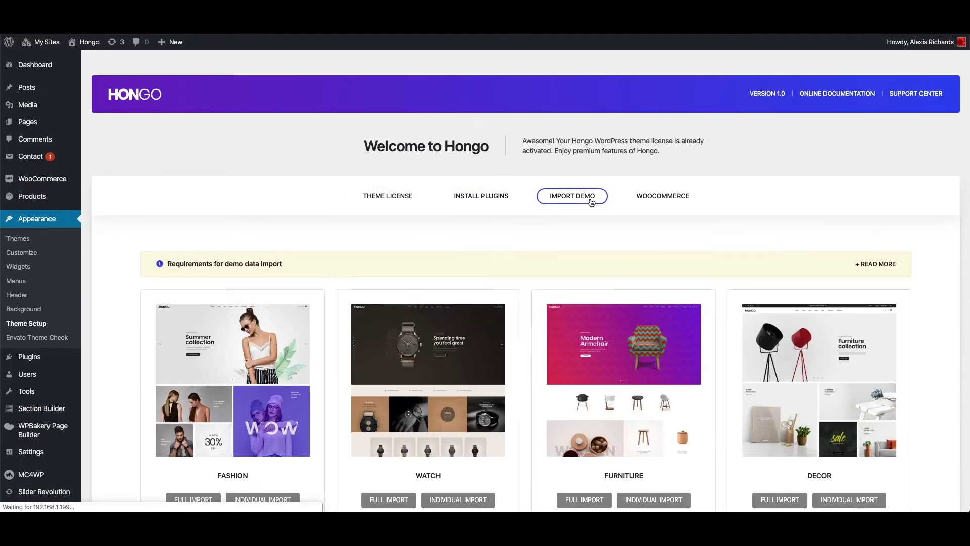
scroll(427, 324, "down", 3)
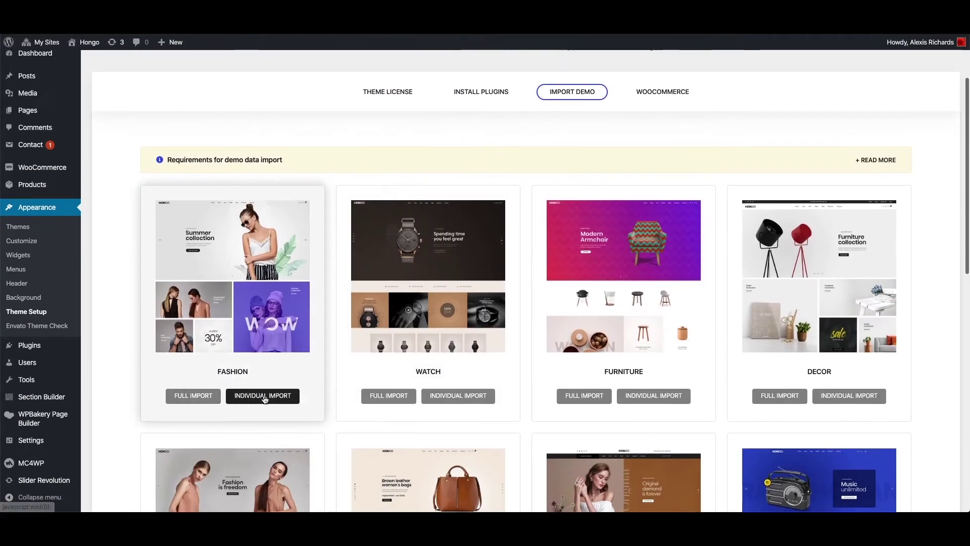
left_click(265, 395)
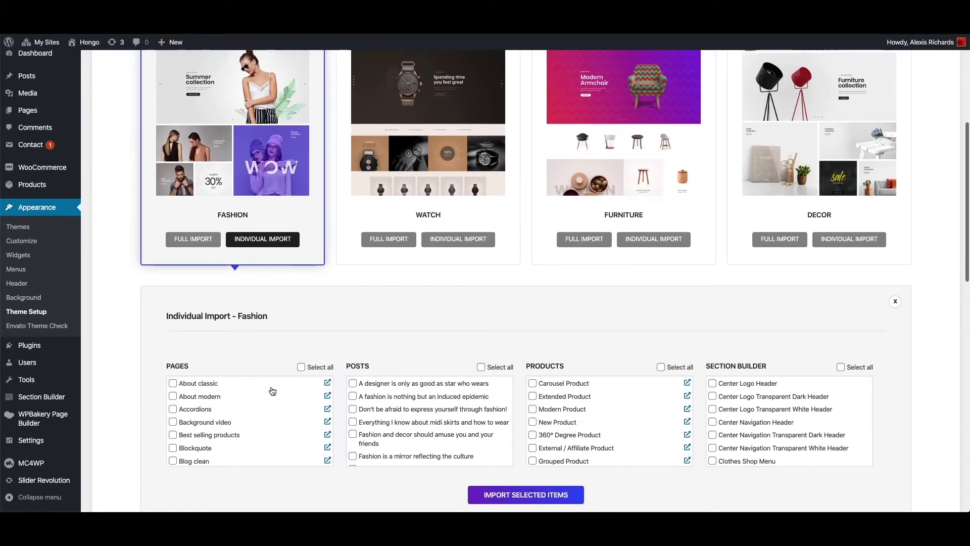
scroll(272, 391, "down", 1)
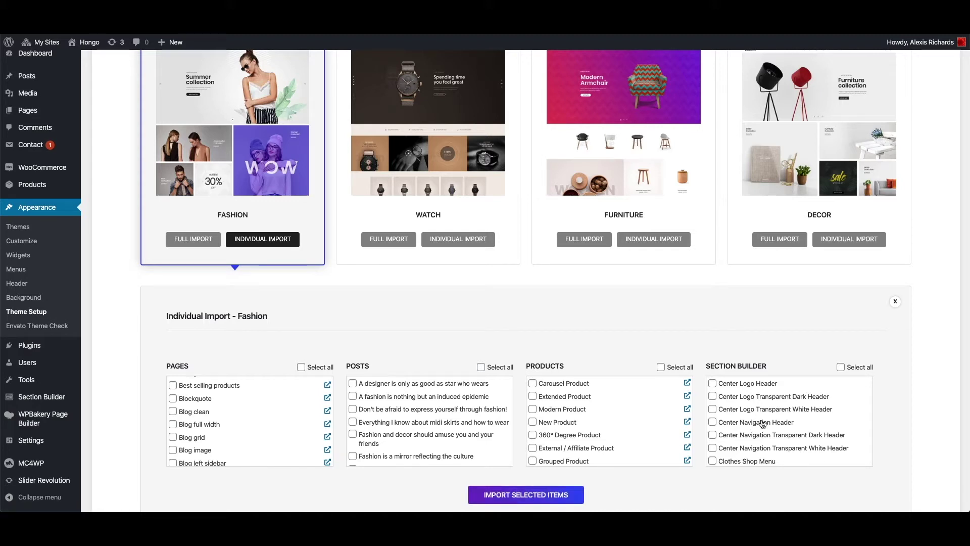
- Filter the All Sections list to the Footer section type
left_click(40, 397)
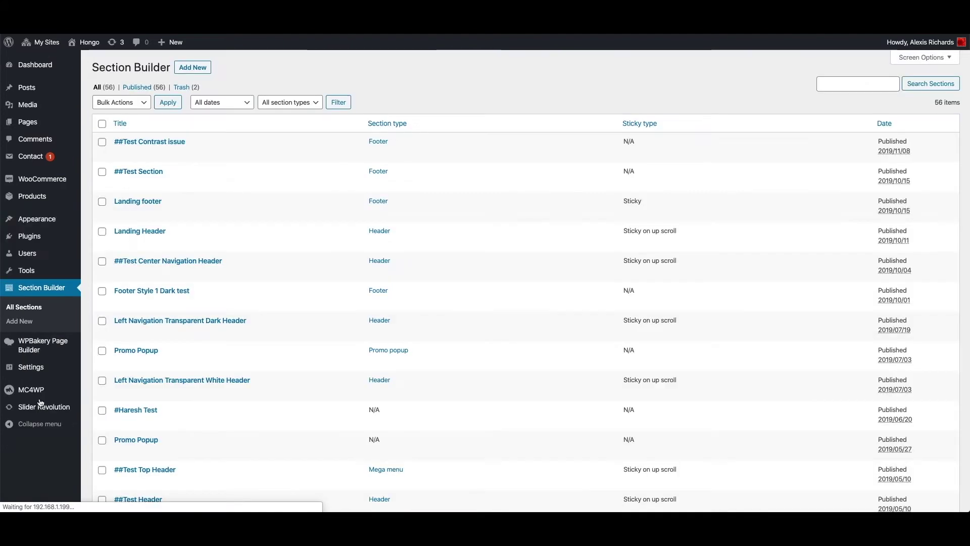
left_click(301, 104)
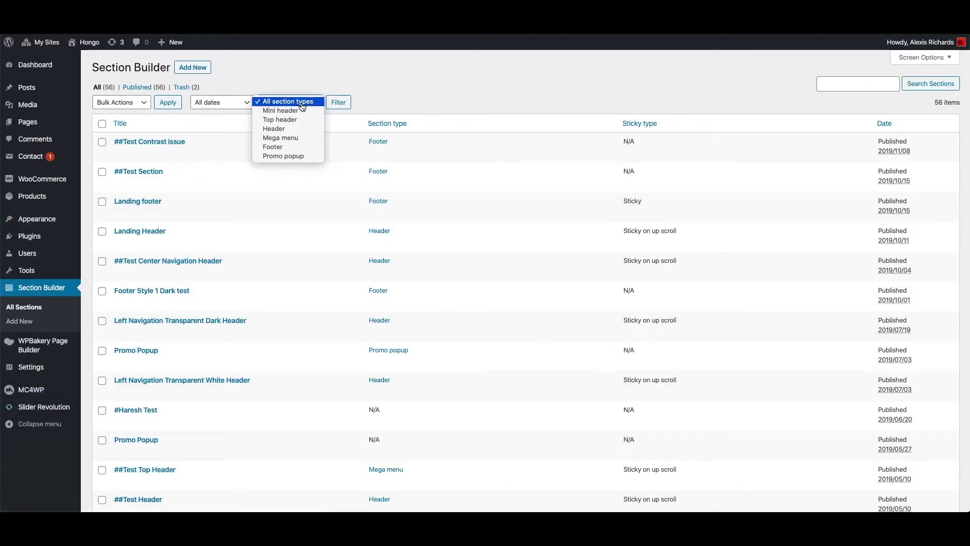
left_click(292, 148)
left_click(340, 106)
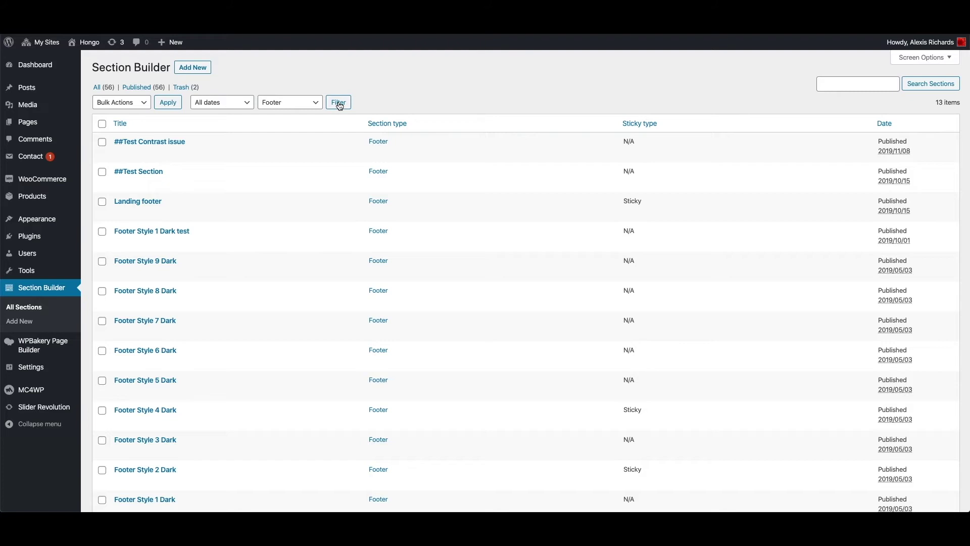
scroll(530, 289, "down", 2)
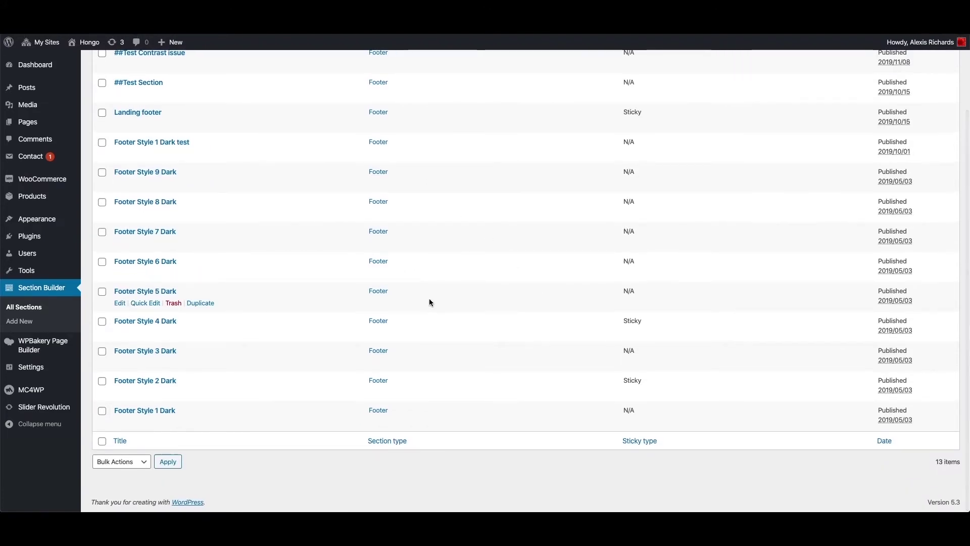
scroll(430, 302, "up", 2)
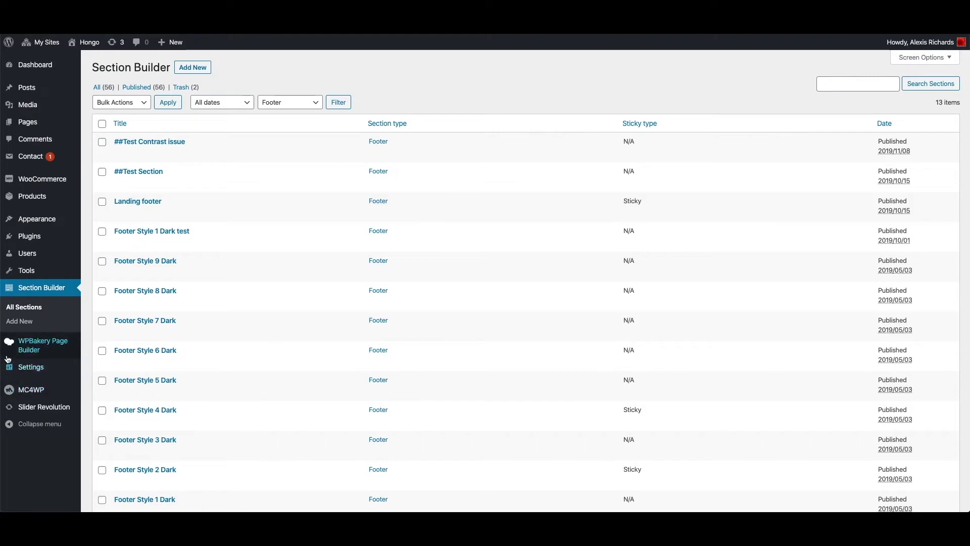
- Start a new section titled 'Test footer'
left_click(21, 321)
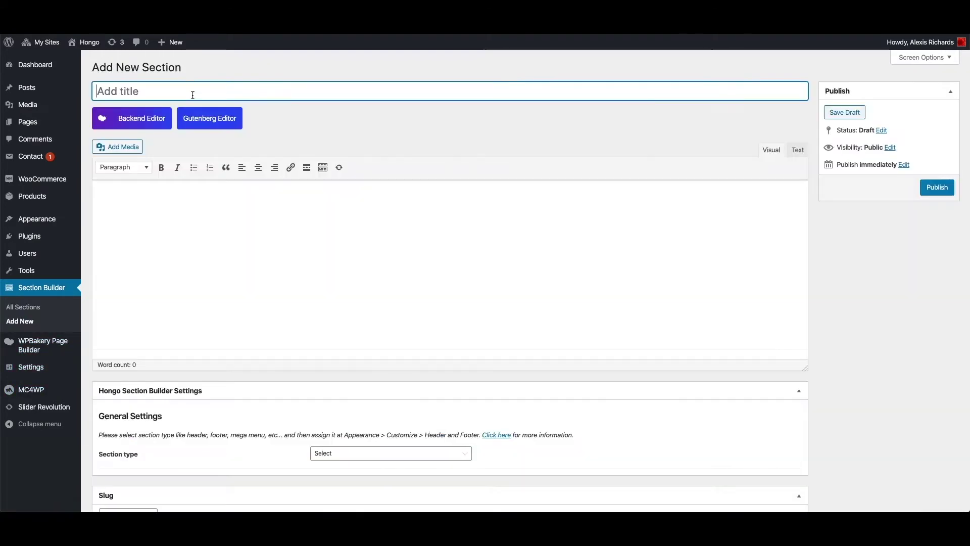
type("Test footer")
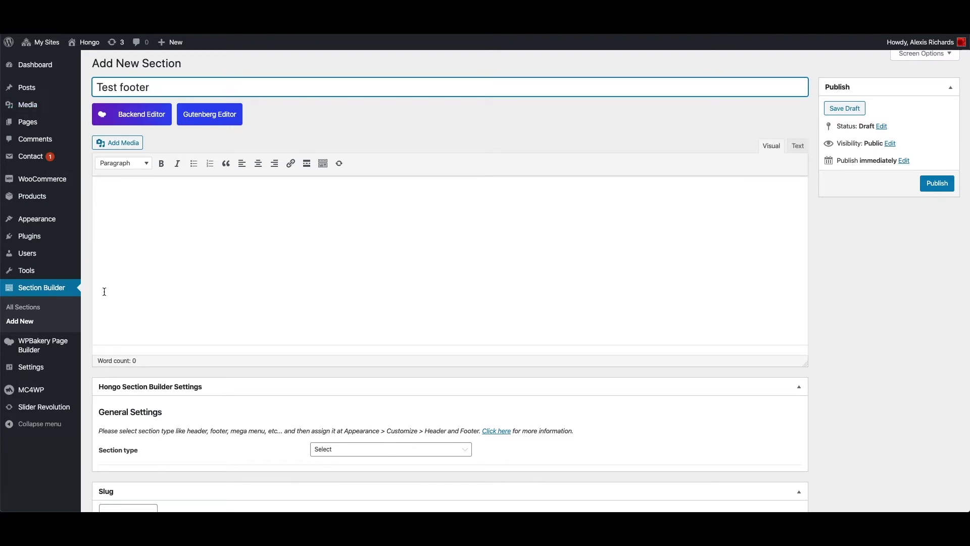
scroll(182, 326, "down", 1)
scroll(183, 325, "down", 2)
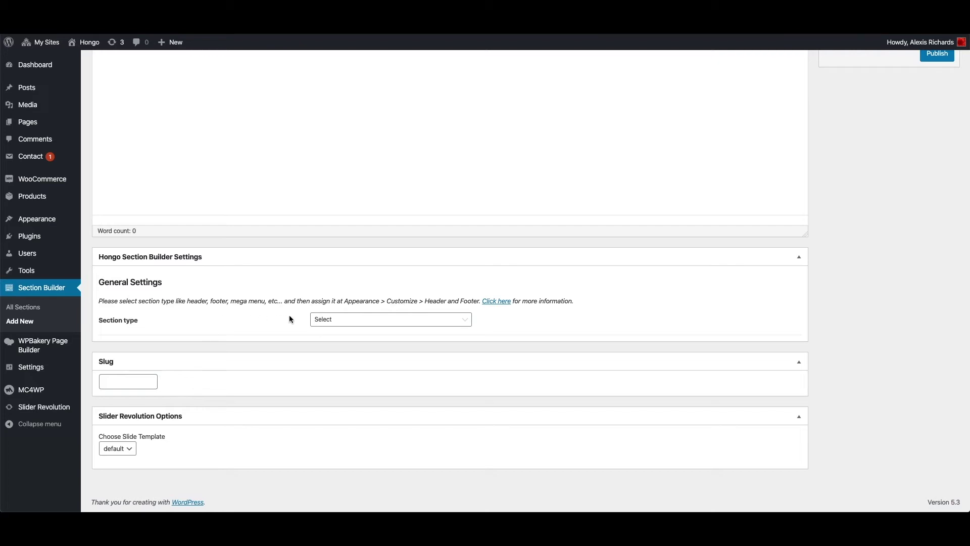
- Set Section type to Footer, Sticky type to Sticky footer and Style to Dark style
left_click(355, 324)
left_click(347, 363)
left_click(350, 353)
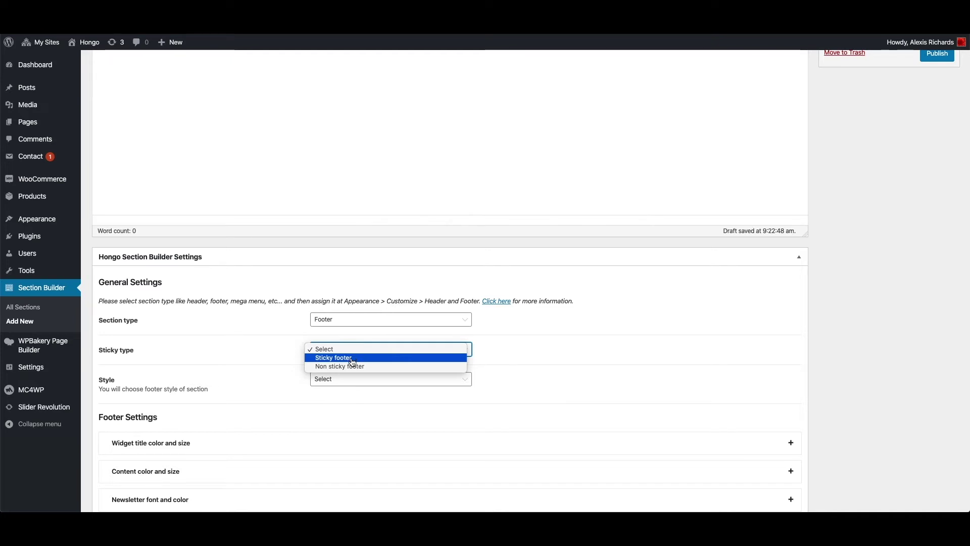
left_click(354, 362)
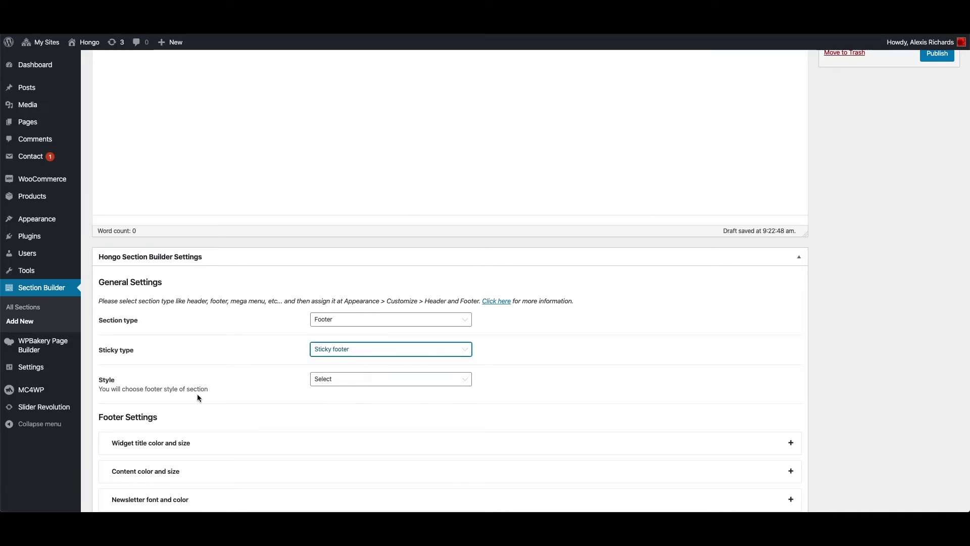
left_click(340, 385)
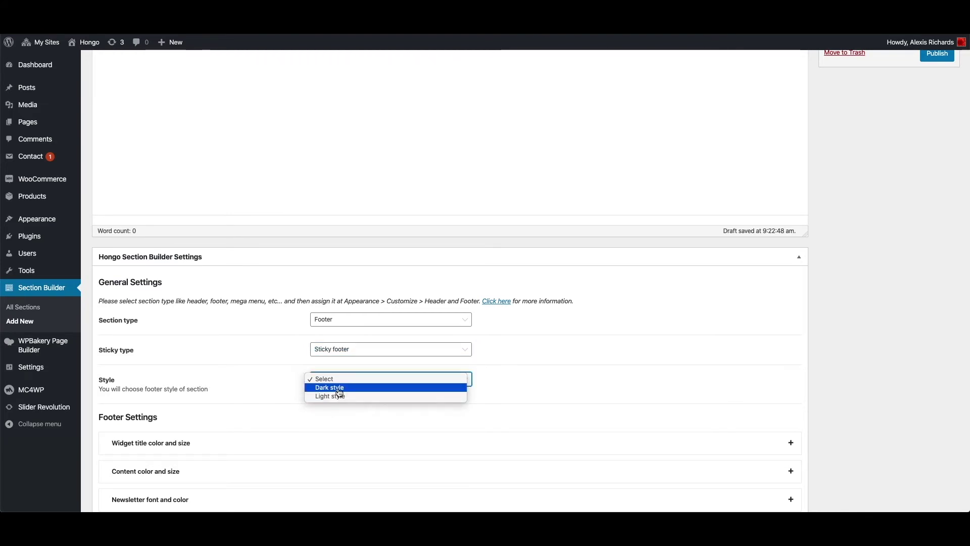
left_click(340, 388)
scroll(266, 390, "down", 3)
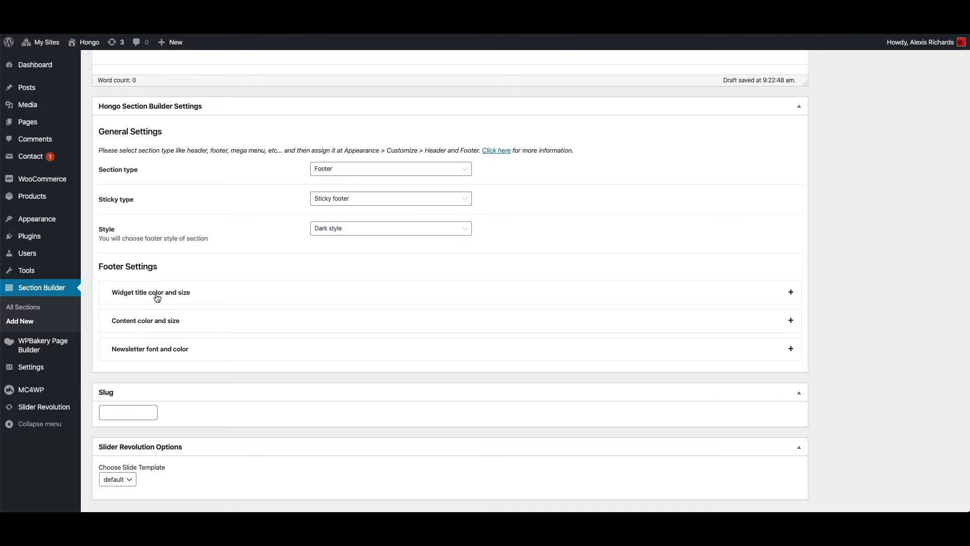
- Expand the widget title, content and newsletter Footer Settings panels
left_click(157, 297)
scroll(202, 334, "down", 3)
left_click(151, 357)
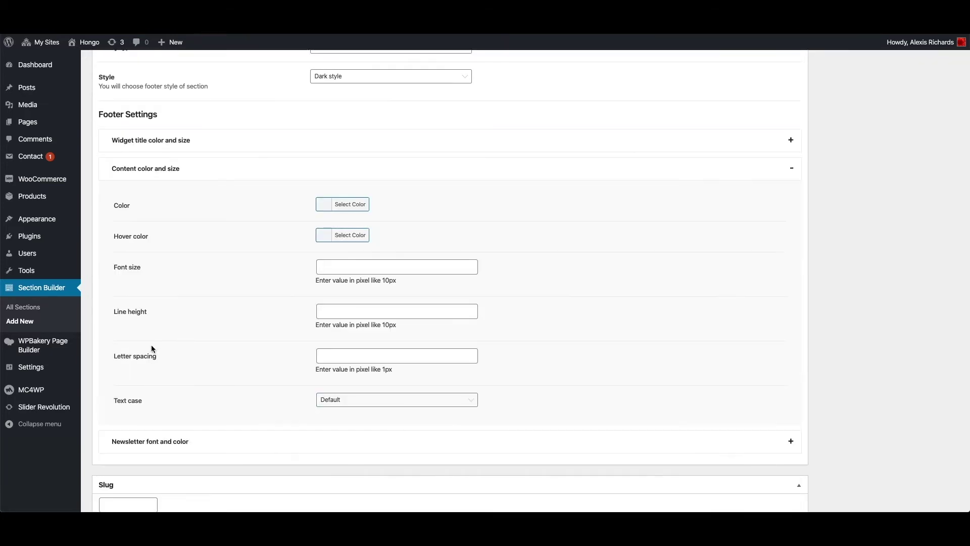
left_click(168, 443)
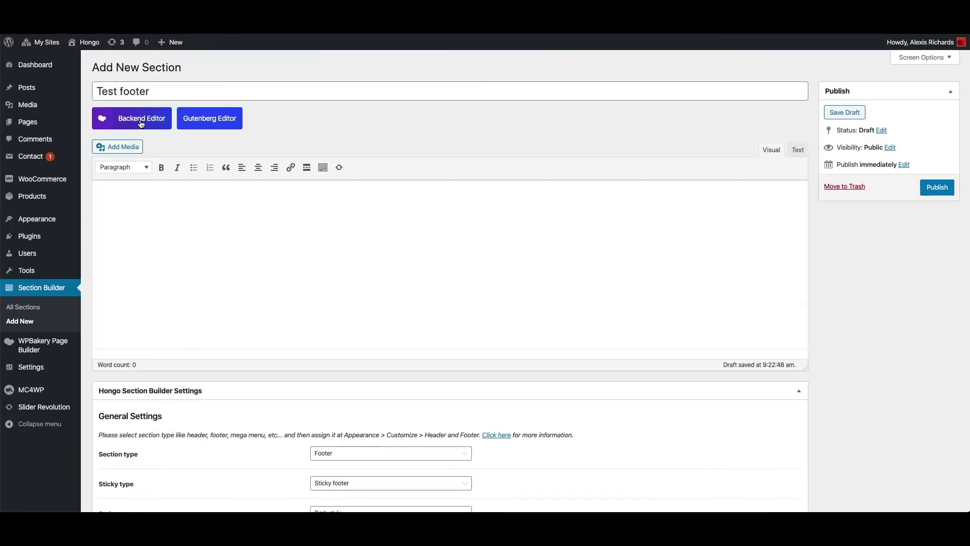
- Enable the WPBakery Backend Editor and bring up the Add Element list
left_click(141, 123)
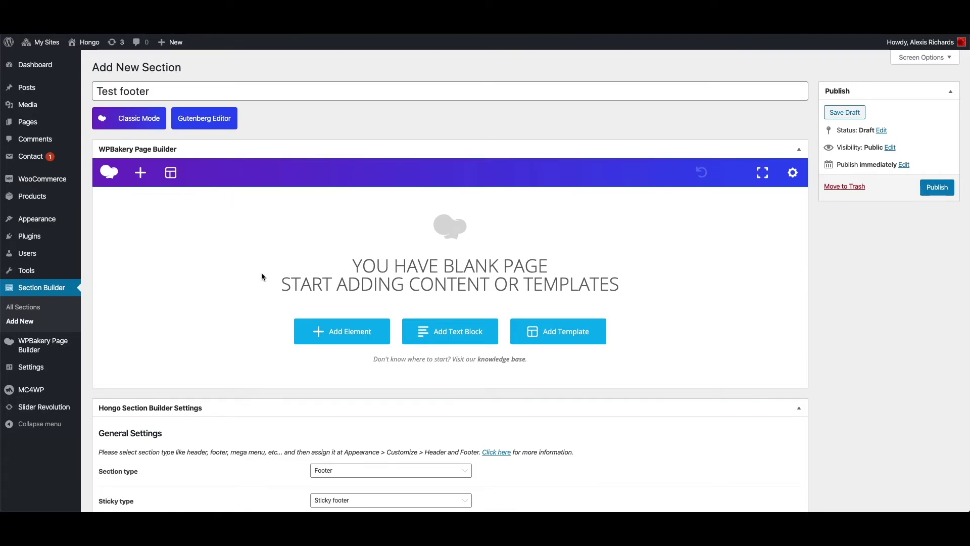
left_click(348, 335)
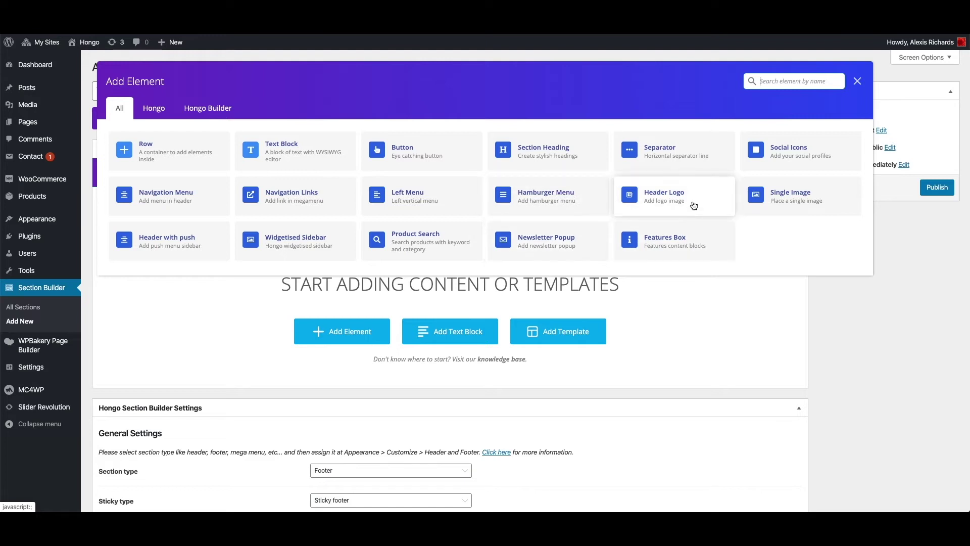
- Add a row split into 1/4, 1/2 and 1/4 columns
left_click(244, 170)
mouse_move(126, 202)
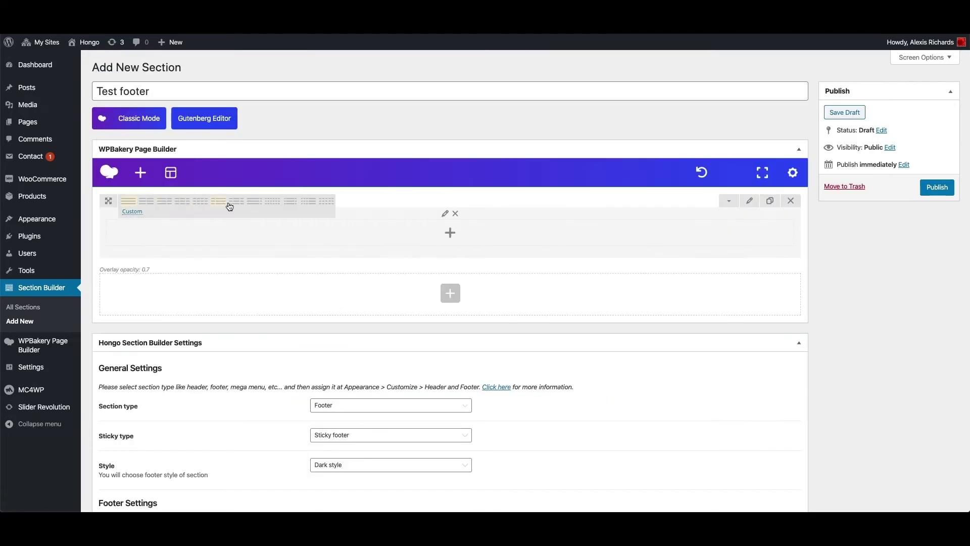
left_click(237, 205)
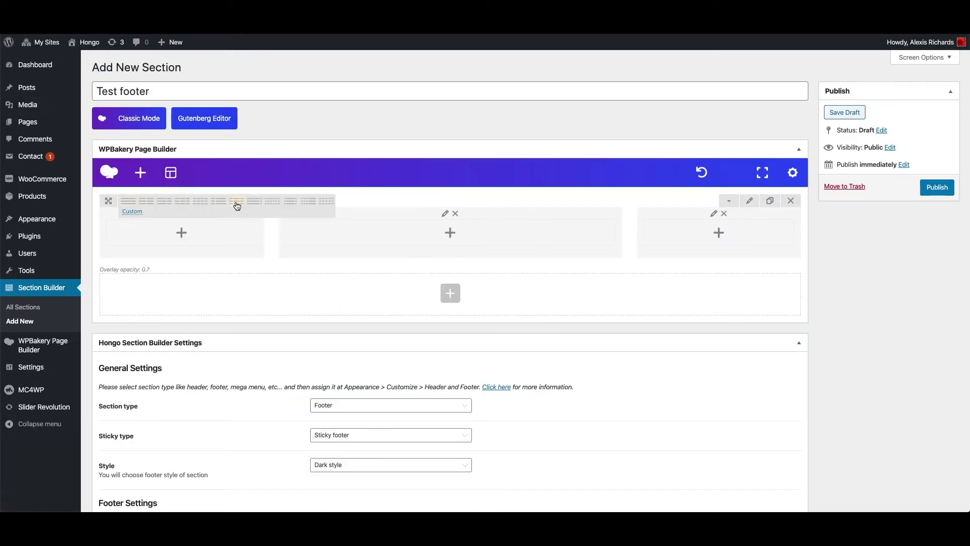
- Place a Single Image with the HONGO logo in the left column
left_click(181, 233)
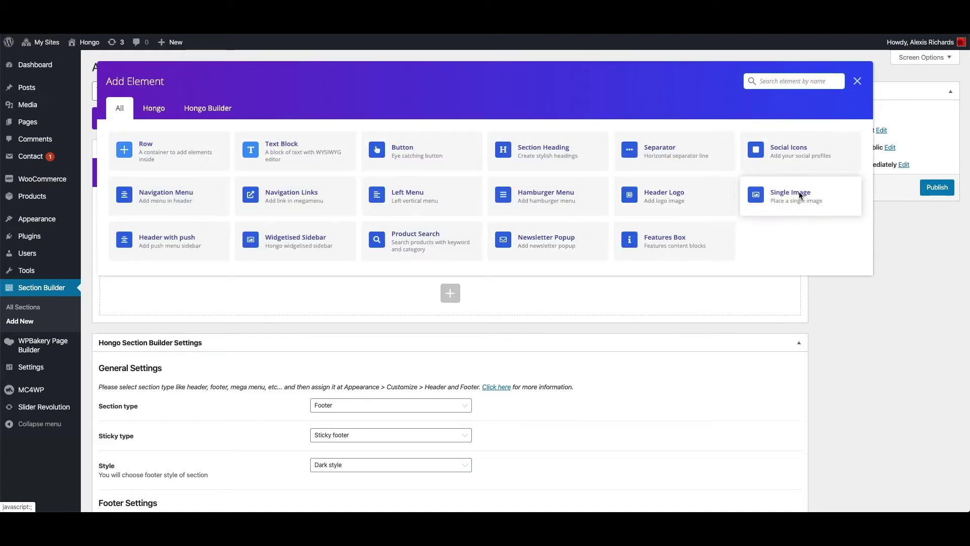
left_click(758, 195)
left_click(358, 191)
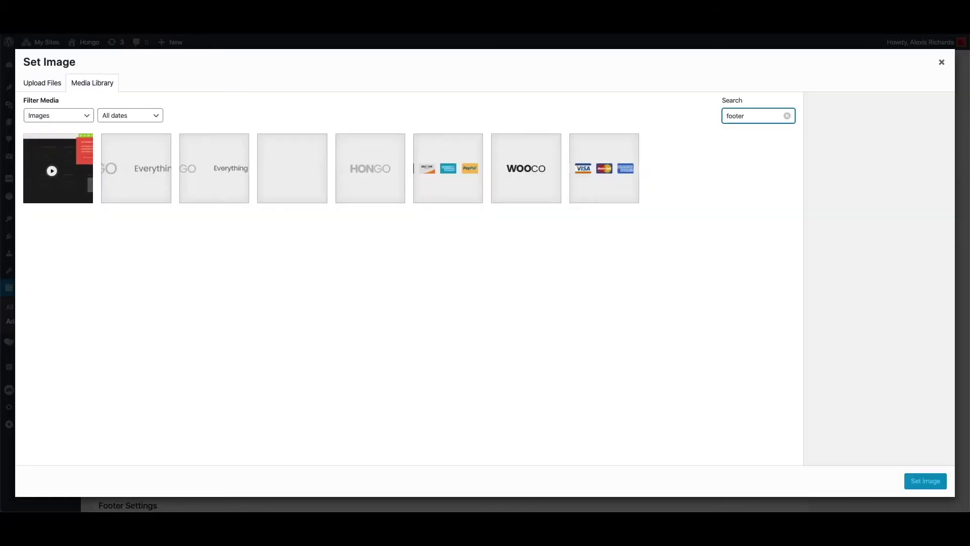
left_click(370, 171)
left_click(925, 480)
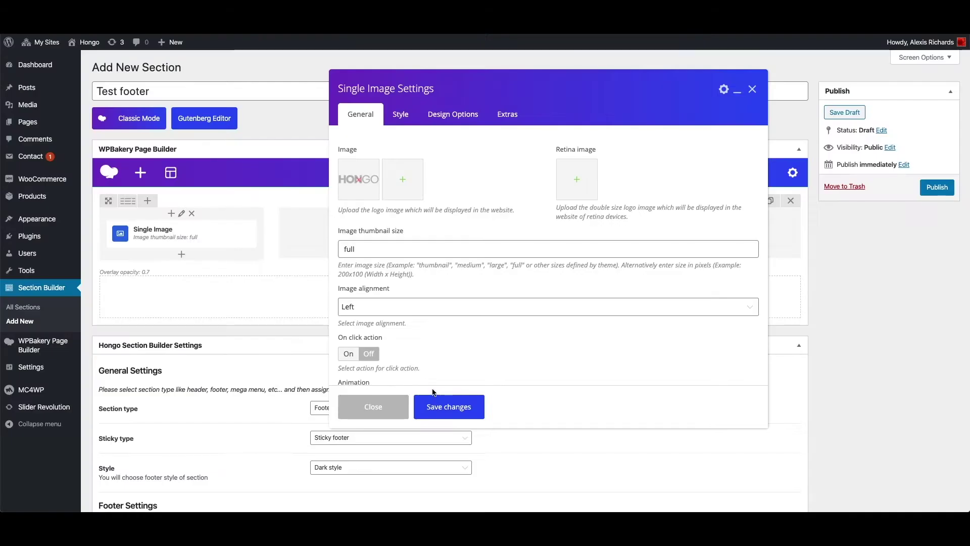
left_click(449, 407)
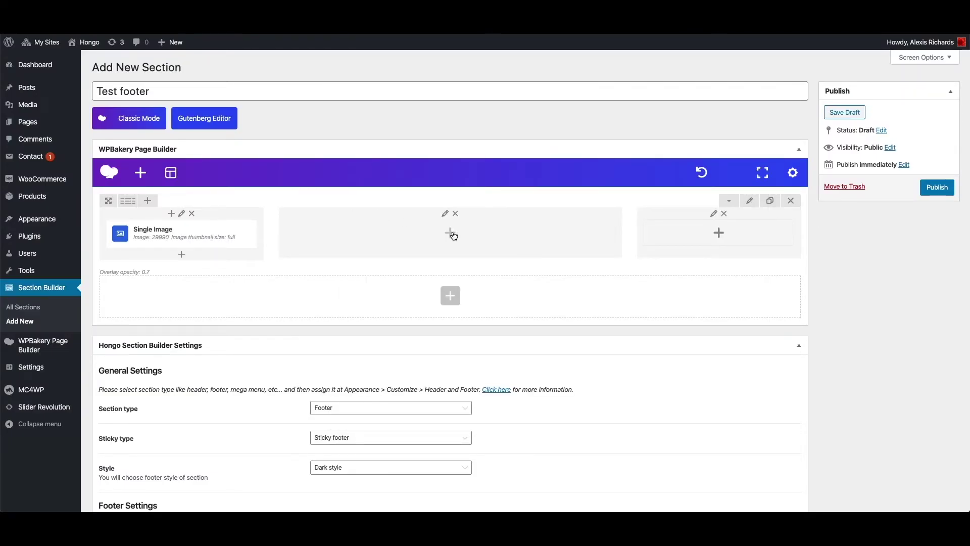
- Add a horizontal Navigation Links element to the middle column with a Home link to #
left_click(451, 234)
left_click(302, 200)
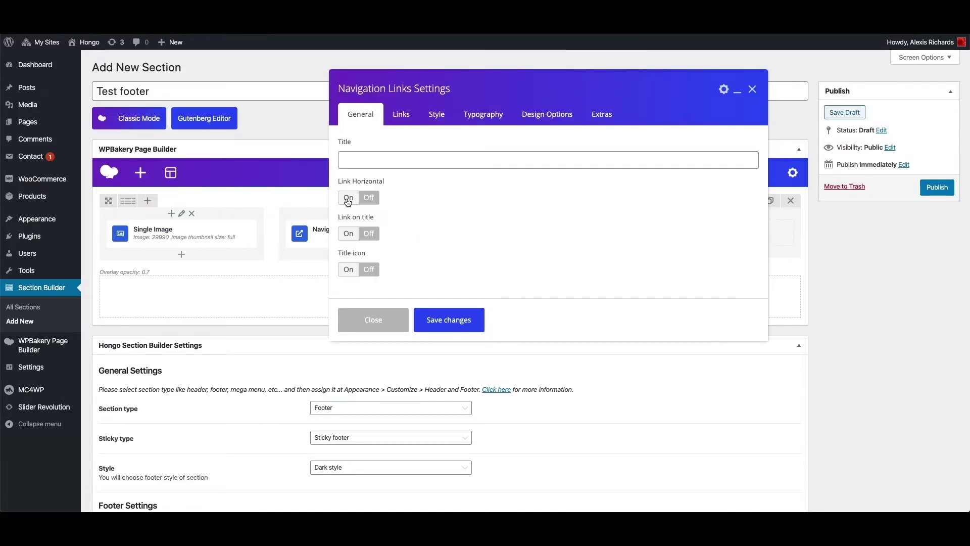
left_click(348, 198)
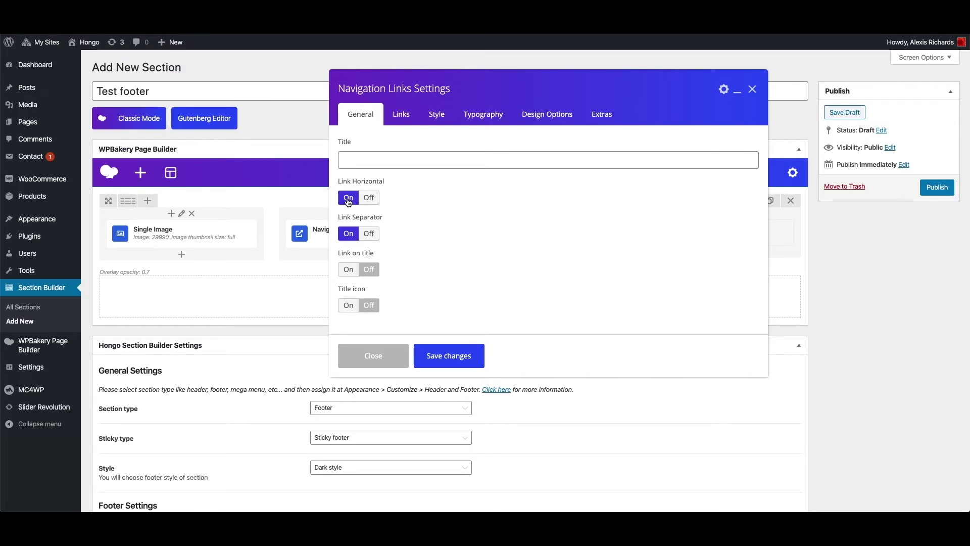
left_click(400, 119)
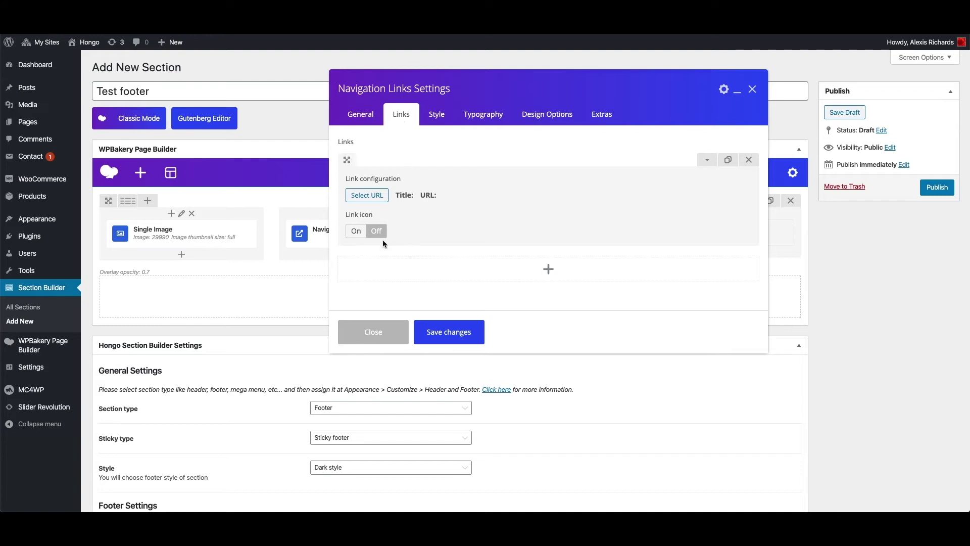
left_click(375, 196)
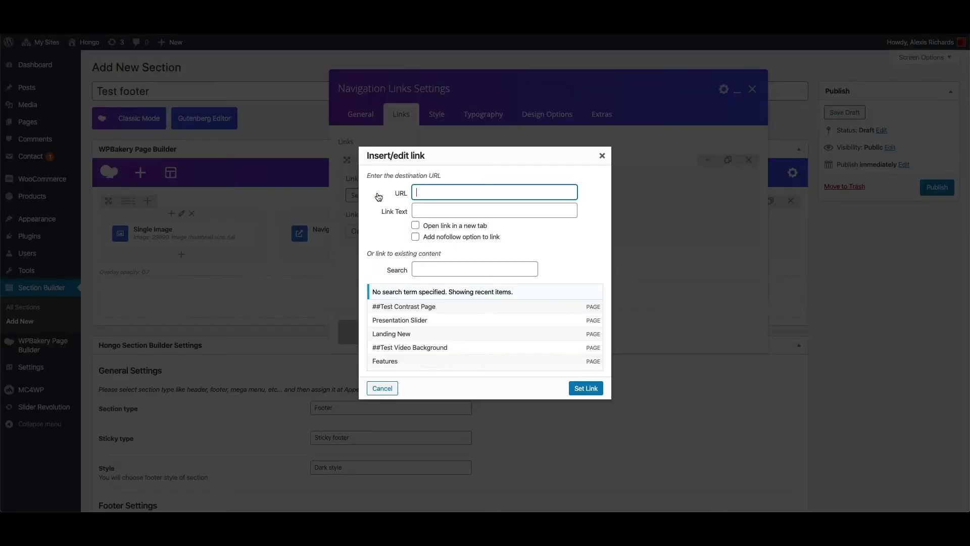
left_click(494, 210)
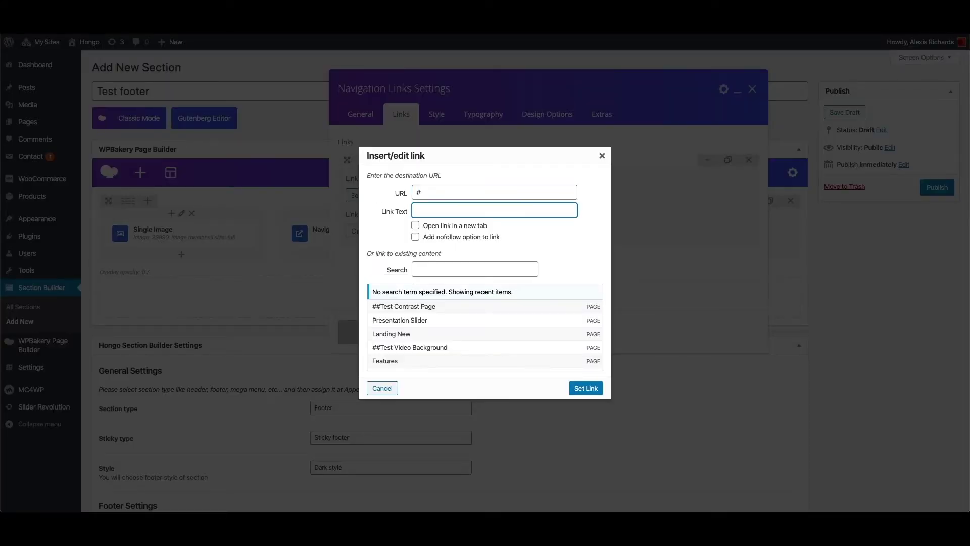
left_click(586, 388)
- Add About and Contact links pointing to # and save the navigation links
left_click(727, 160)
left_click(380, 215)
key("Tab")
type("About")
left_click(589, 390)
left_click(728, 180)
left_click(368, 236)
key("Tab")
type("Contact")
left_click(586, 388)
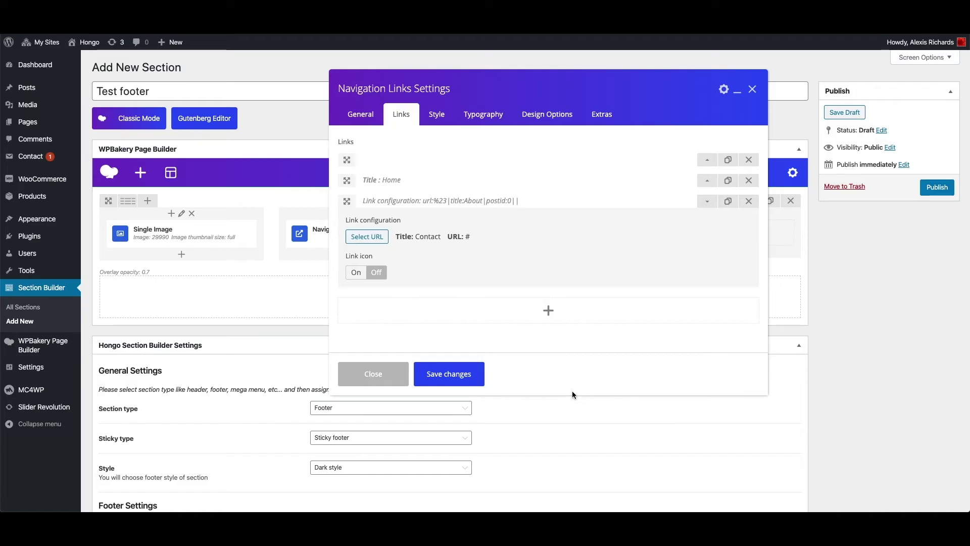
left_click(439, 378)
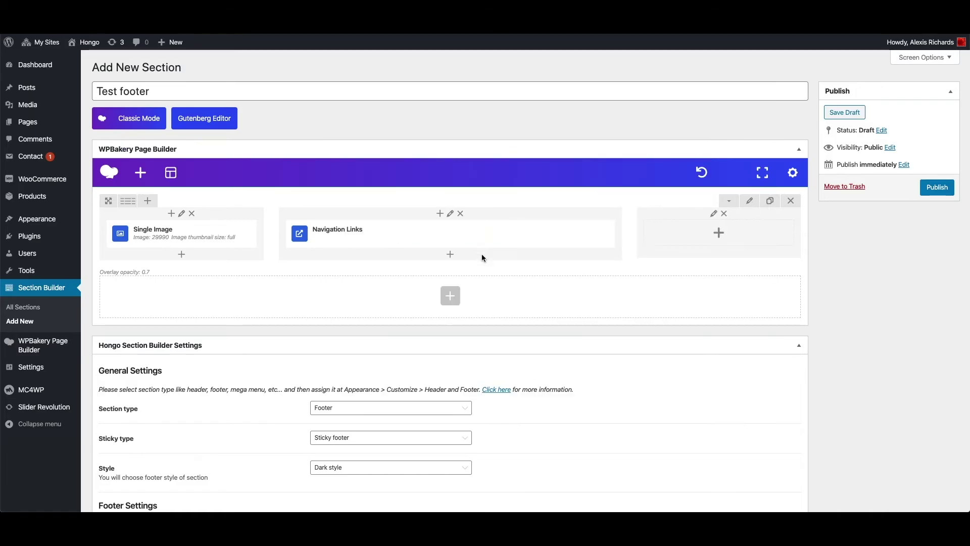
- Add a Social Icons element in Style 3 to the right column
left_click(722, 232)
left_click(806, 154)
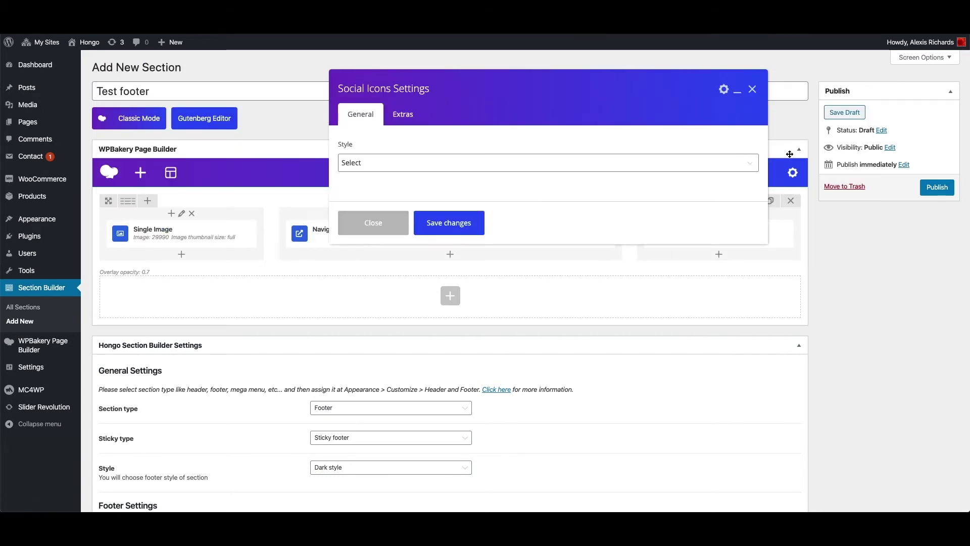
left_click(366, 167)
left_click(367, 172)
left_click(375, 167)
left_click(373, 176)
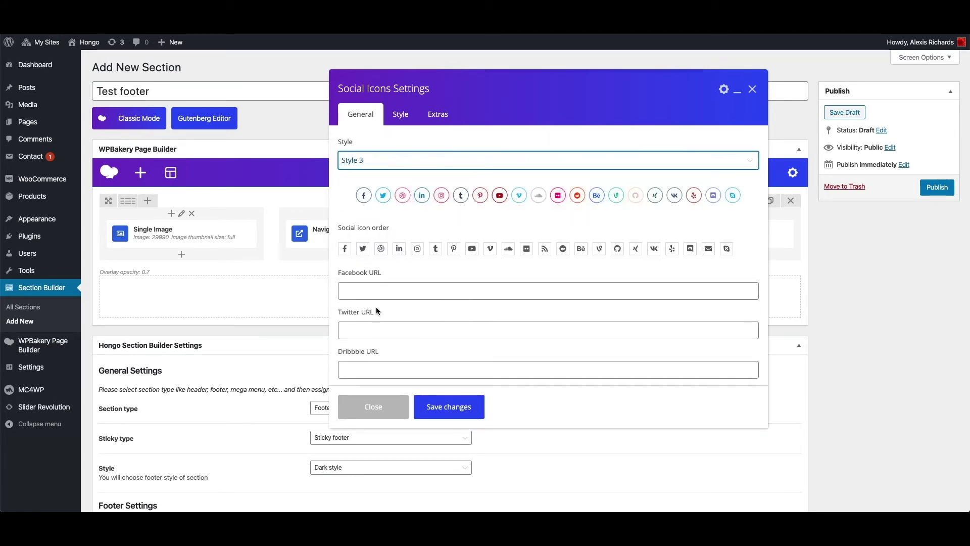
- Set the Facebook, Twitter and Dribbble URLs to # and save
left_click(368, 292)
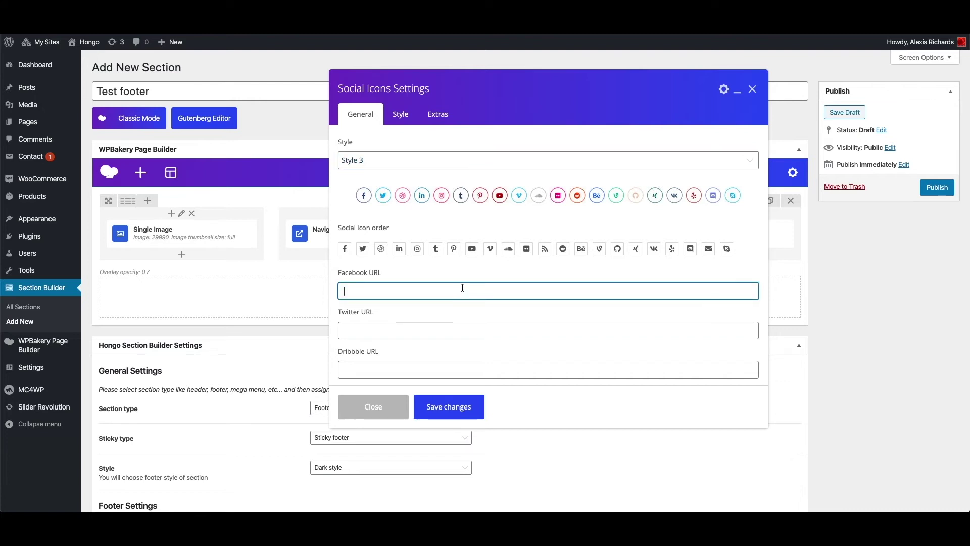
scroll(463, 287, "down", 1)
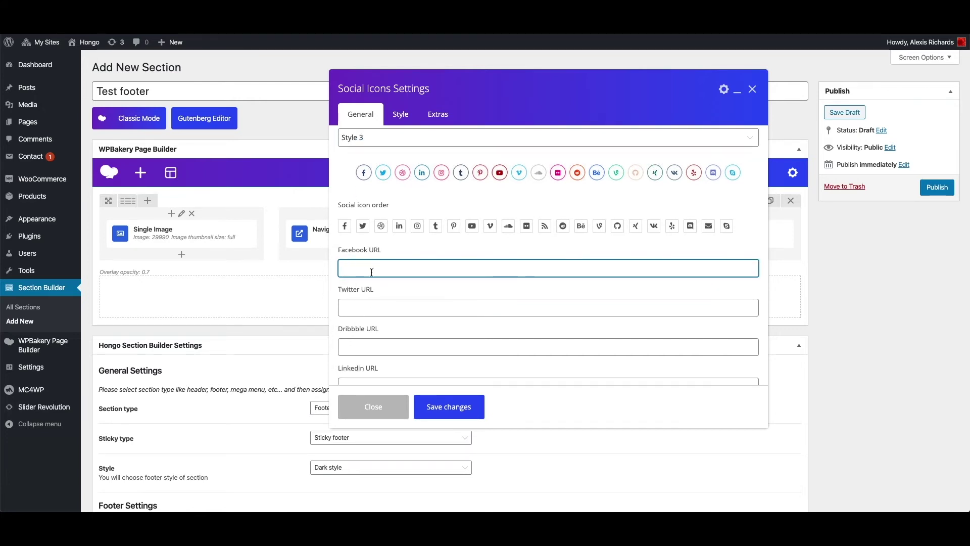
type("#")
left_click(375, 306)
type("#")
left_click(369, 346)
type("#")
left_click(452, 413)
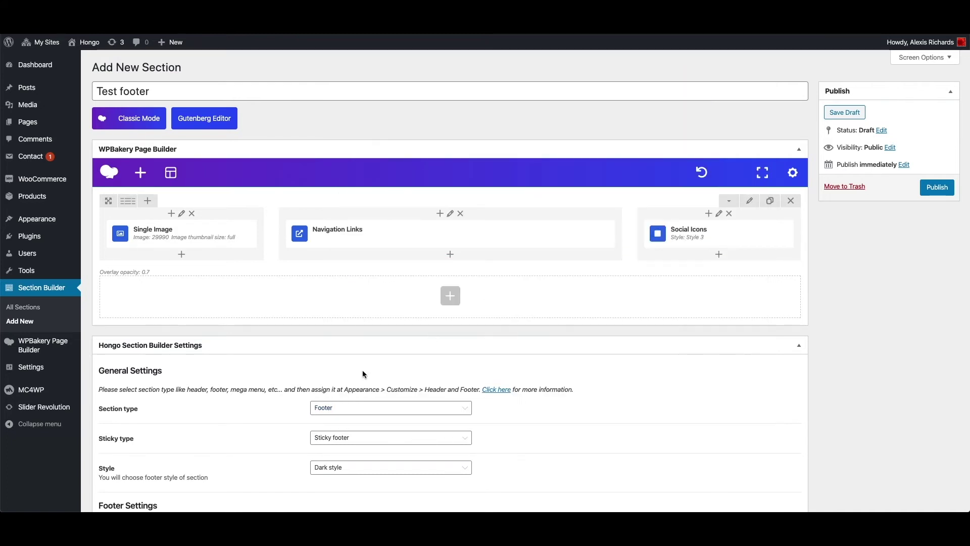
- Add a new row with a Text Block reading 'This is my copyright message.'
left_click(450, 295)
left_click(147, 146)
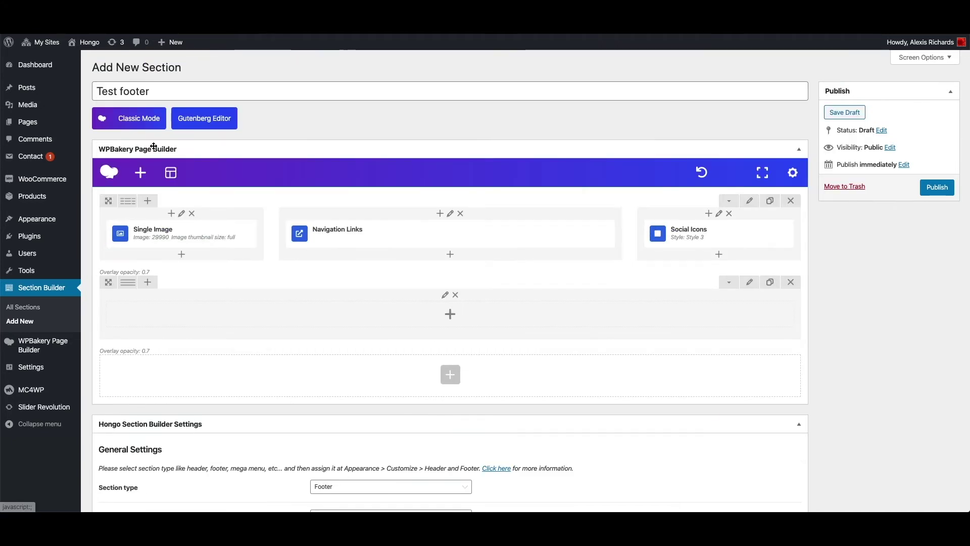
left_click(450, 314)
left_click(270, 148)
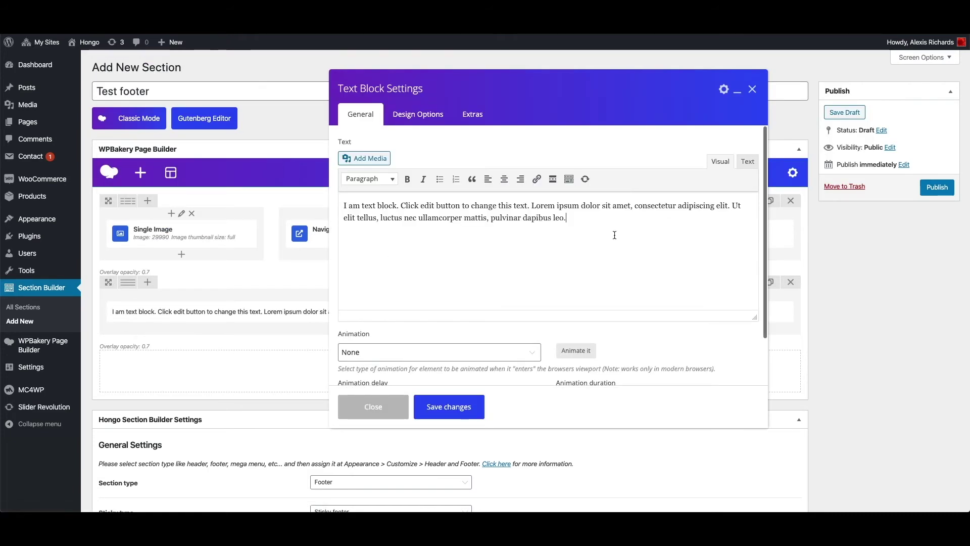
key("ctrl+a")
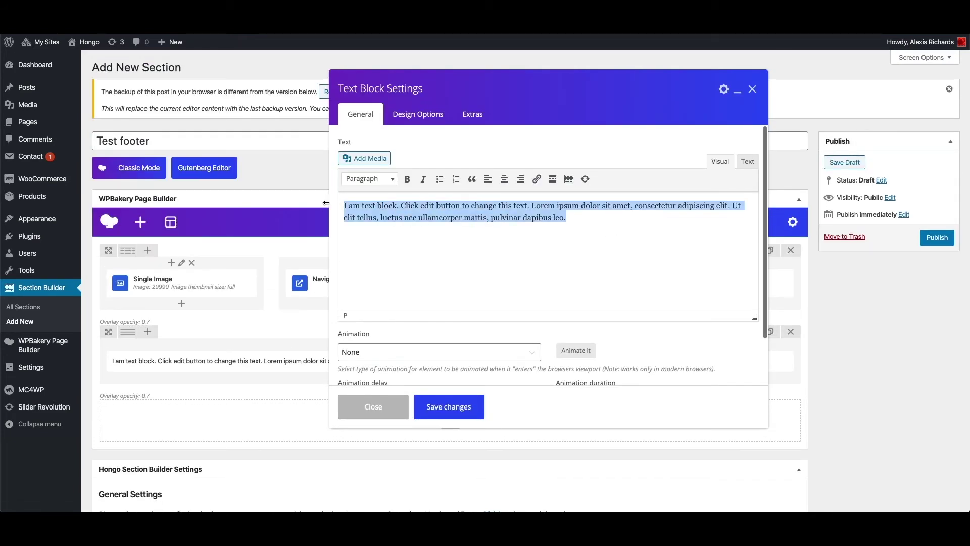
type("This is my copyright m")
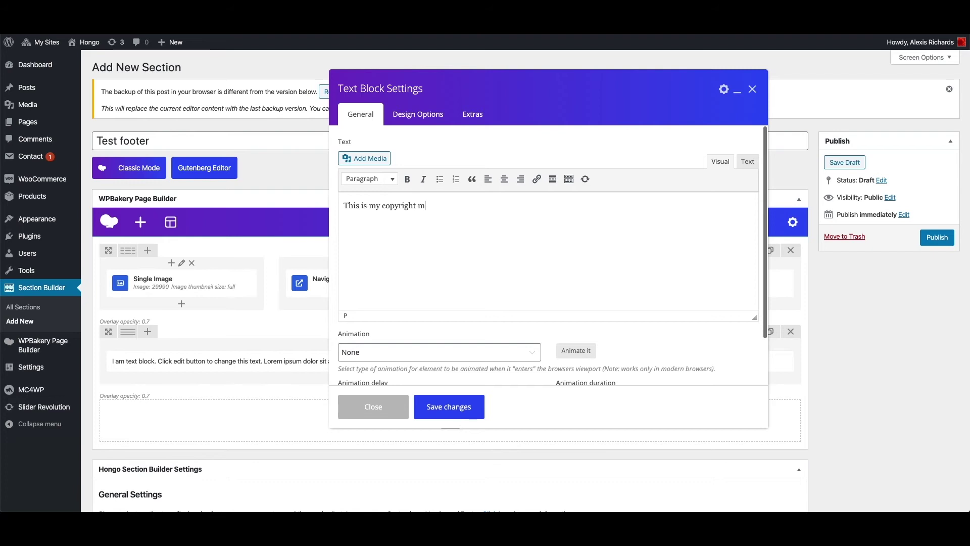
type("essage.")
left_click(465, 416)
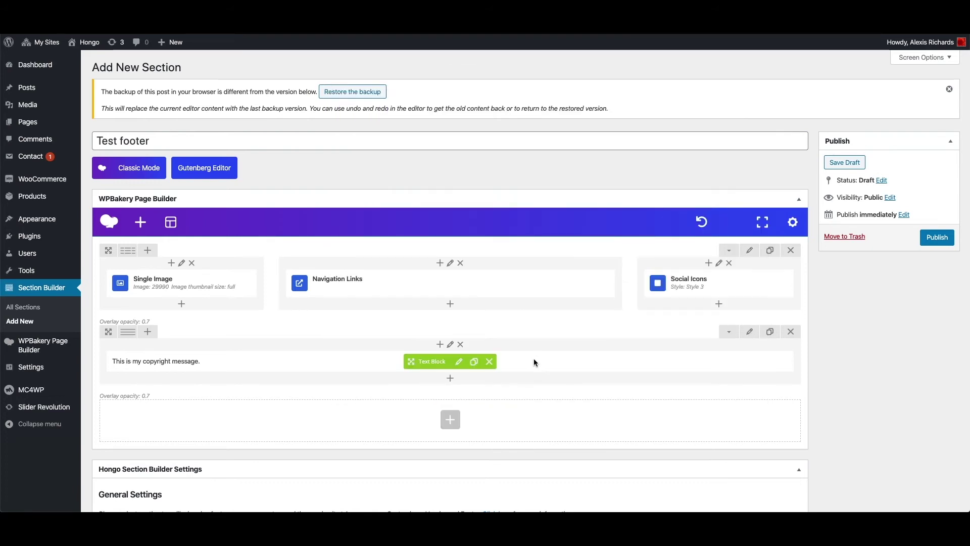
- Publish the Test footer section and go to the site Customizer
left_click(948, 241)
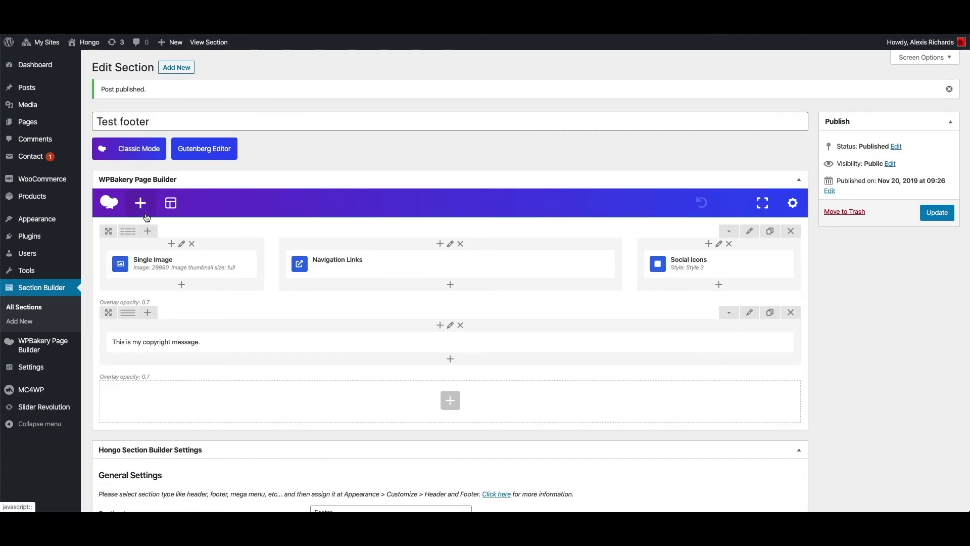
mouse_move(48, 222)
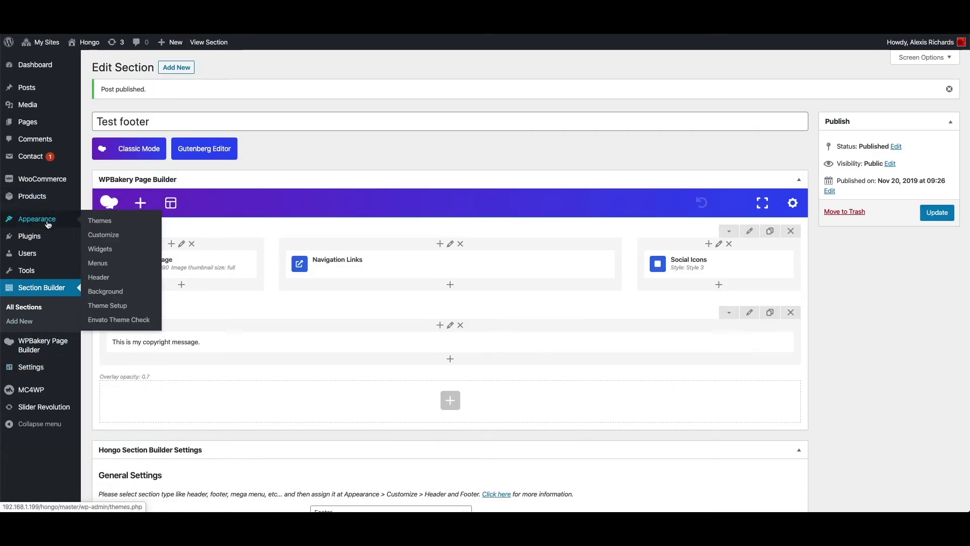
right_click(105, 238)
left_click(105, 238)
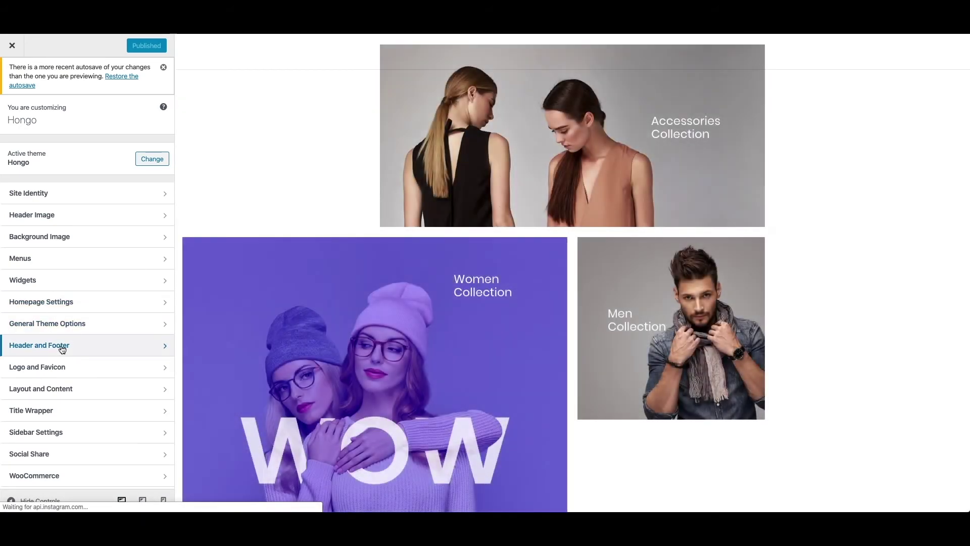
- Under Header and Footer > Footer, set the Footer section to Test footer
left_click(62, 346)
left_click(46, 193)
scroll(111, 310, "down", 1)
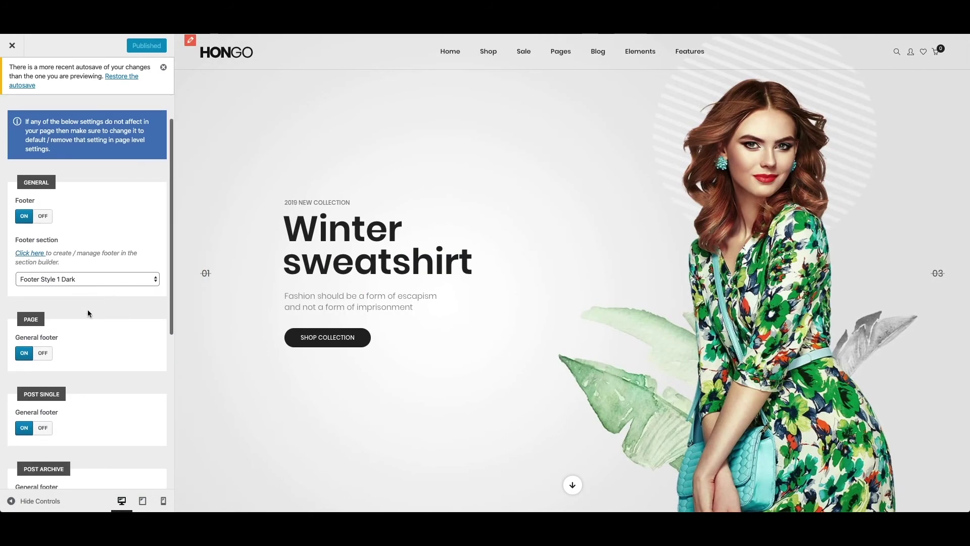
left_click(65, 280)
left_click(52, 163)
scroll(419, 273, "down", 10)
scroll(419, 273, "down", 8)
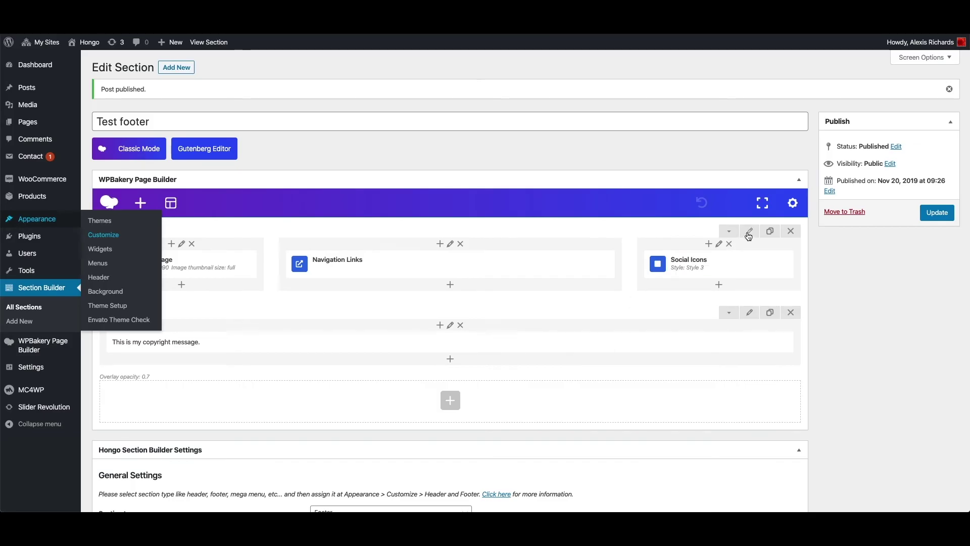
- Set the top row to 'Stretch row and content' with 10 px top and bottom padding
left_click(749, 232)
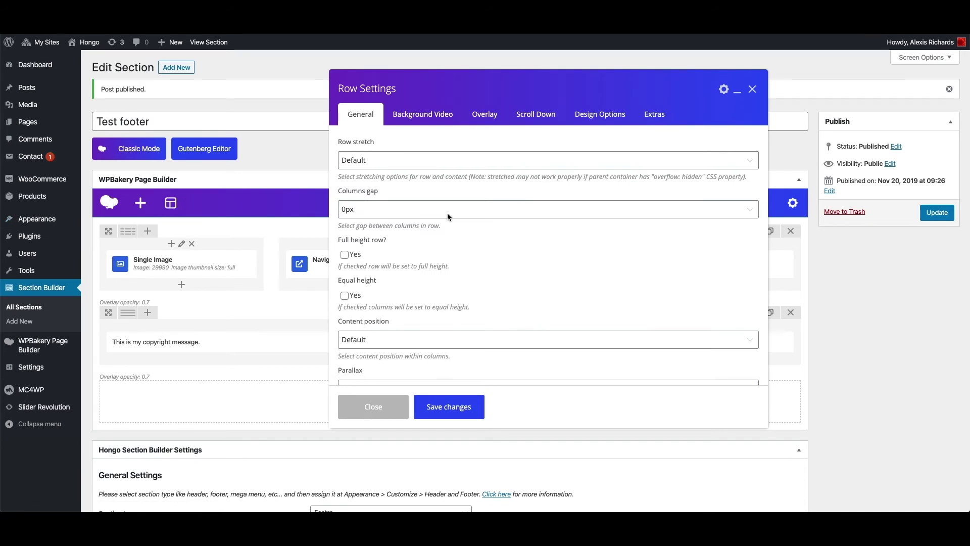
left_click(405, 165)
left_click(405, 187)
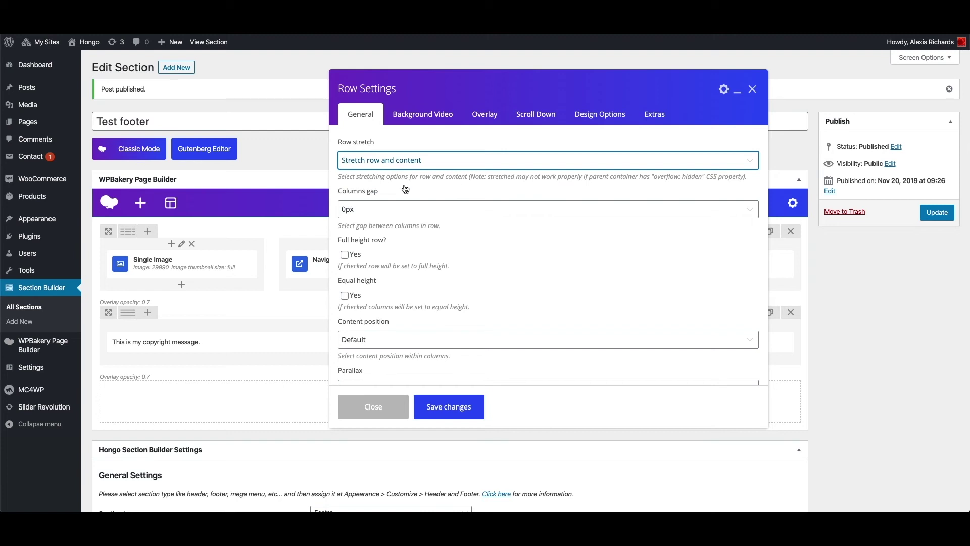
left_click(600, 114)
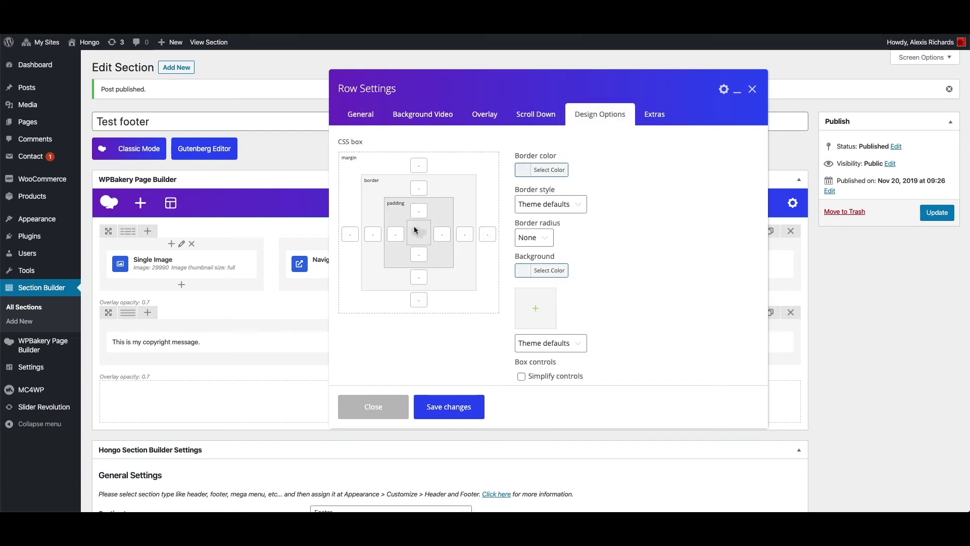
left_click(421, 212)
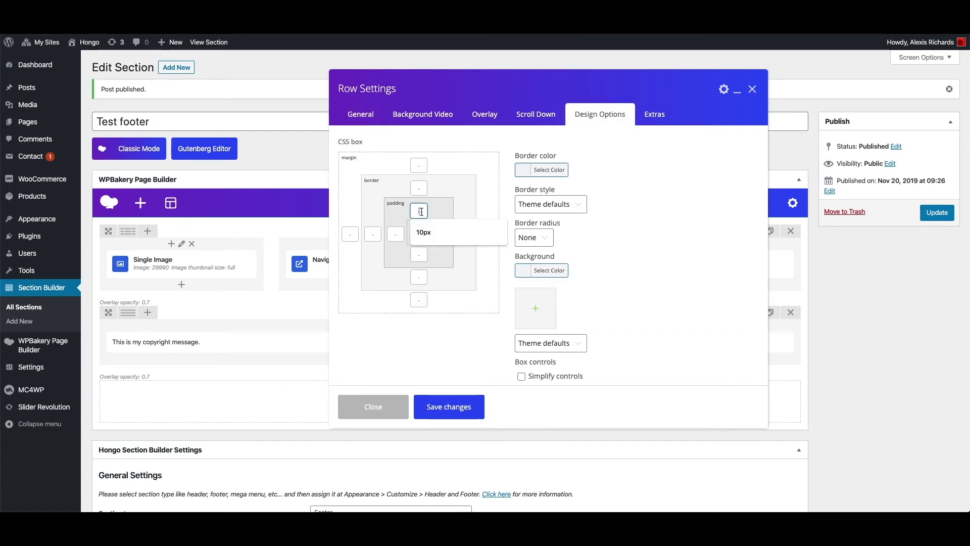
type("10")
left_click(419, 254)
- Save the row's padding settings, then center the navigation links column on desktop
type("10")
left_click(445, 411)
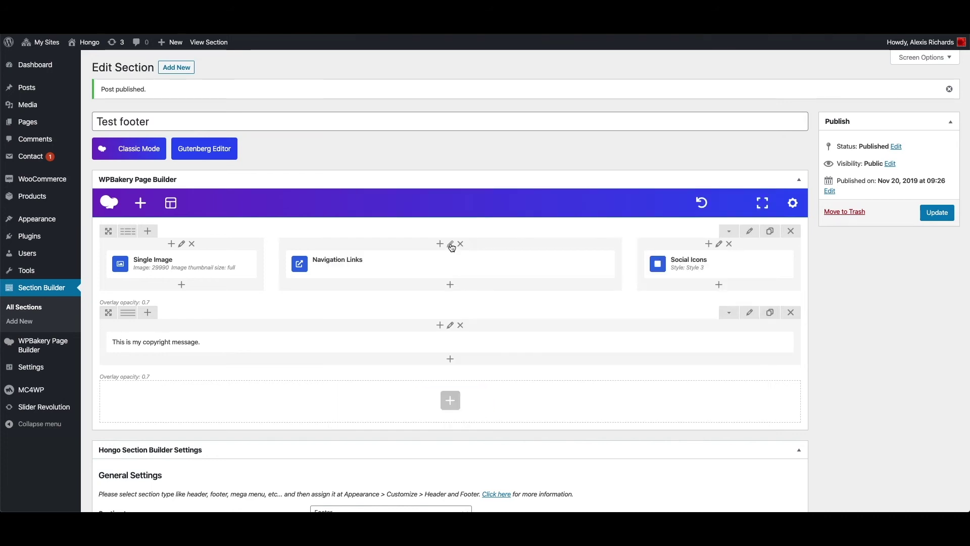
left_click(450, 244)
left_click(402, 115)
left_click(376, 172)
left_click(382, 197)
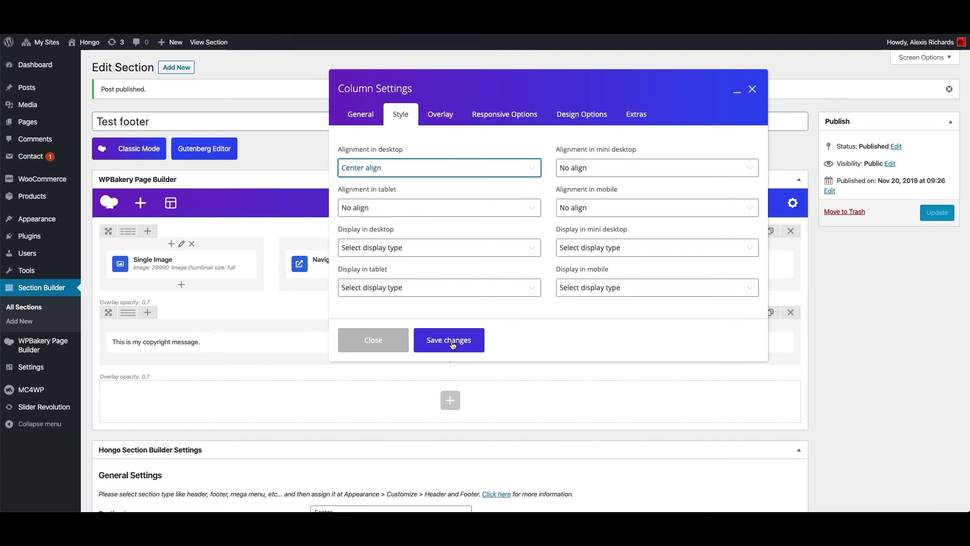
left_click(451, 347)
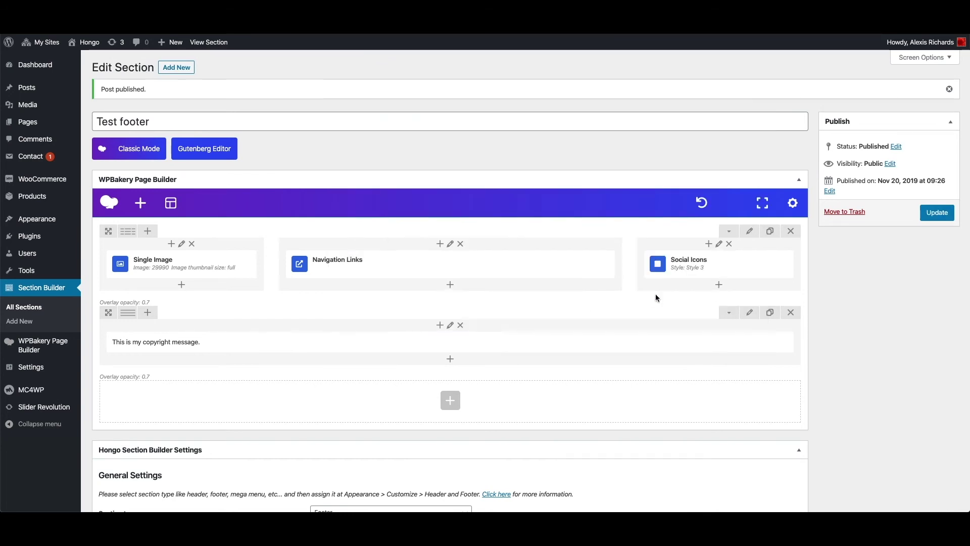
- Right-align the social icons column on desktop
left_click(719, 244)
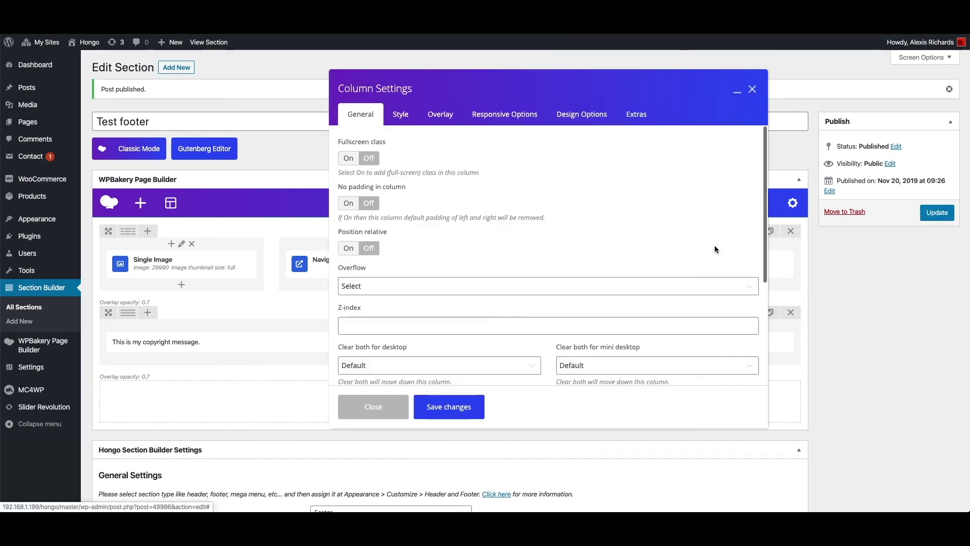
left_click(401, 113)
left_click(394, 167)
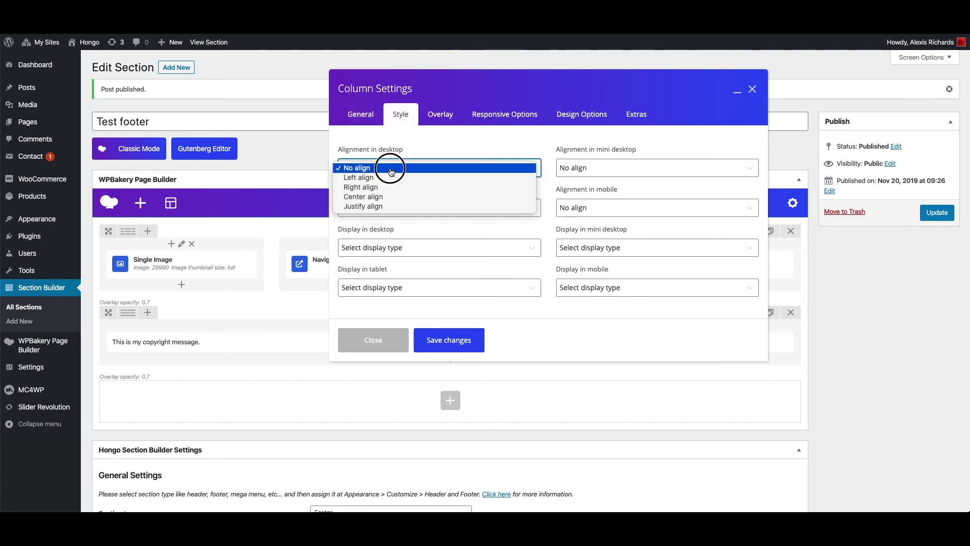
left_click(384, 187)
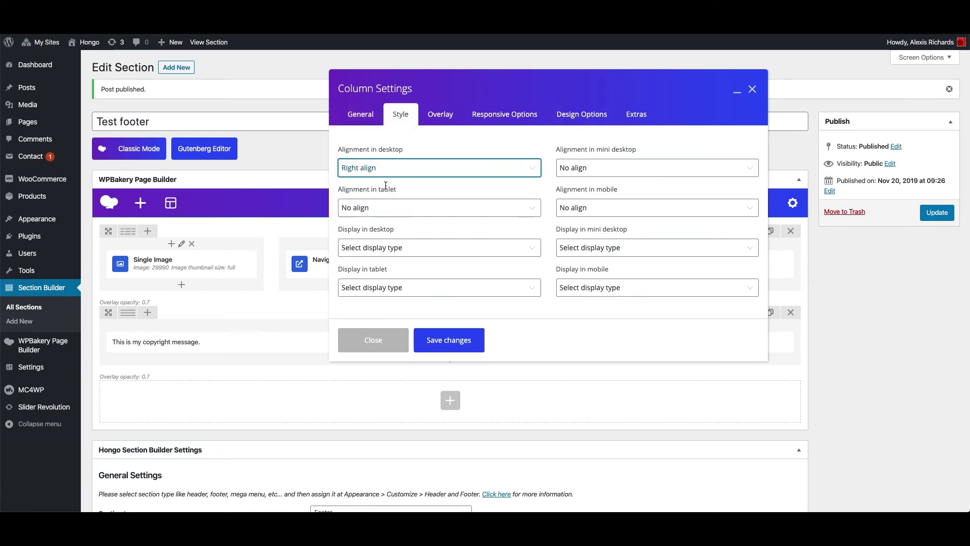
left_click(454, 347)
- Give the copyright row 10 px top padding in its Design Options
left_click(749, 312)
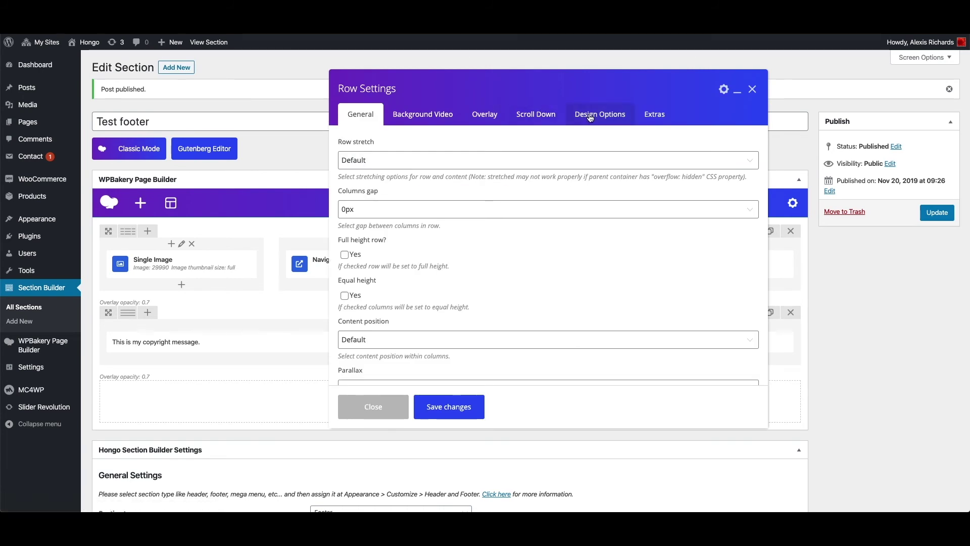
left_click(590, 116)
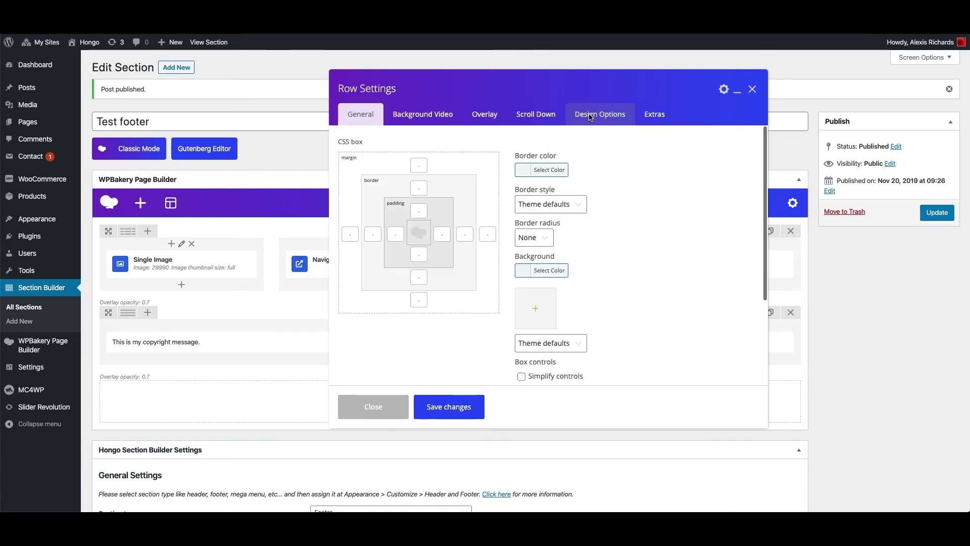
left_click(421, 211)
type("10")
left_click(417, 253)
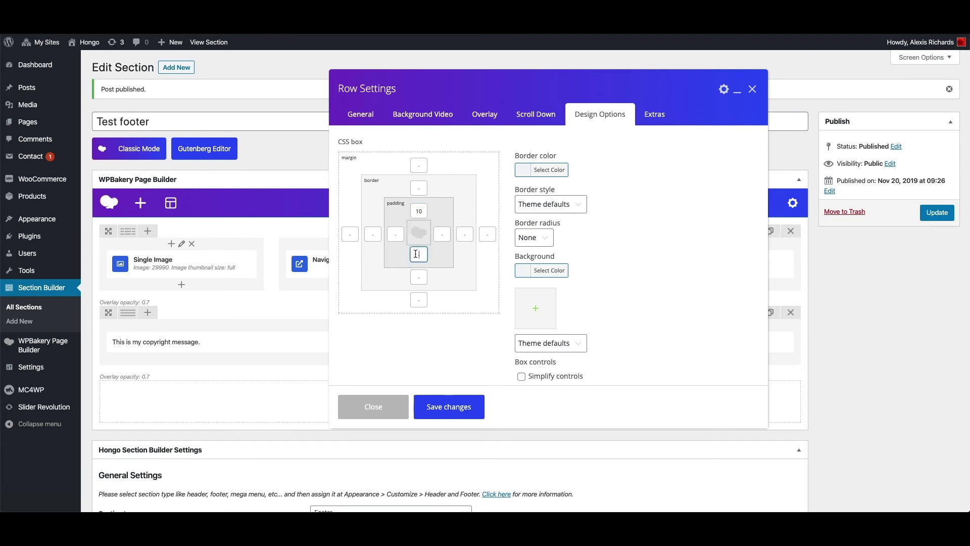
left_click(452, 406)
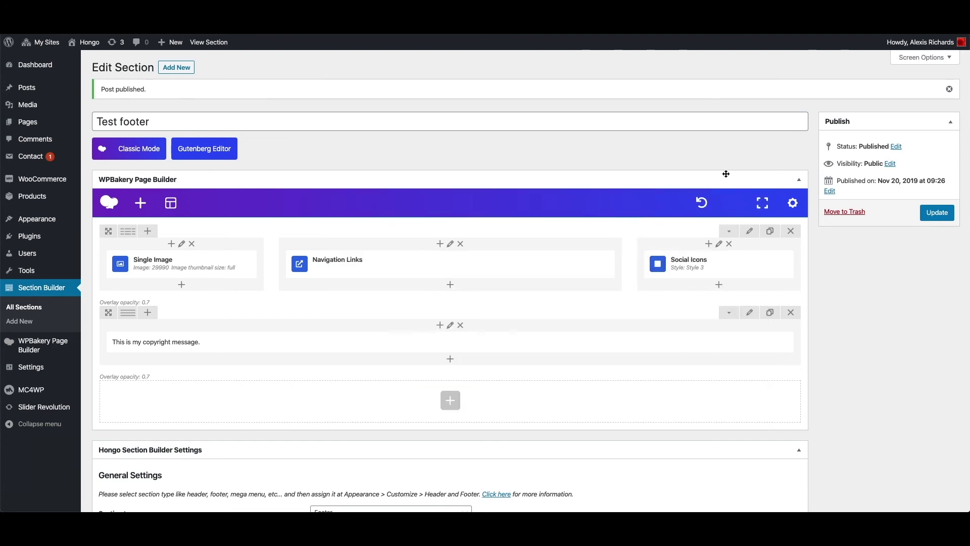
- Update the footer section and toggle the Customizer site footer off and on to show Test footer
left_click(937, 212)
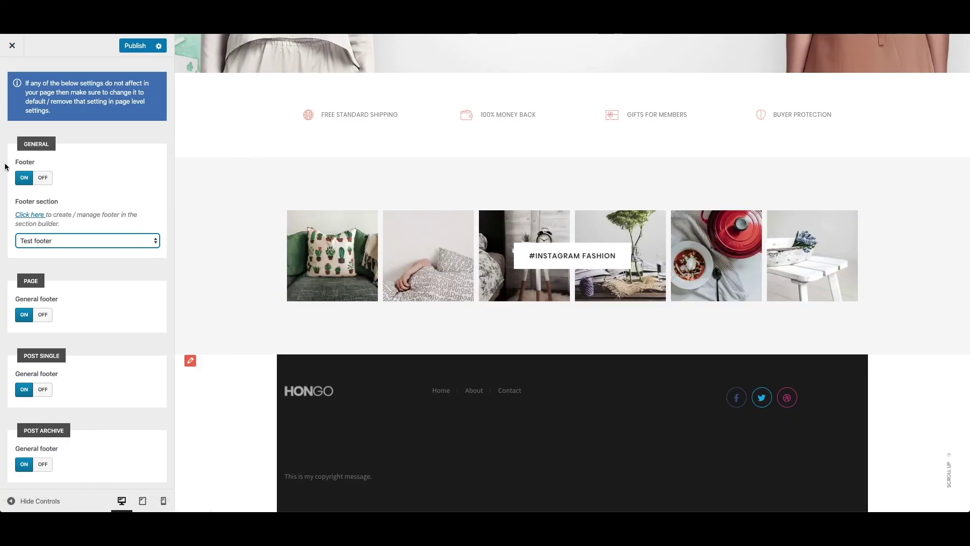
left_click(45, 178)
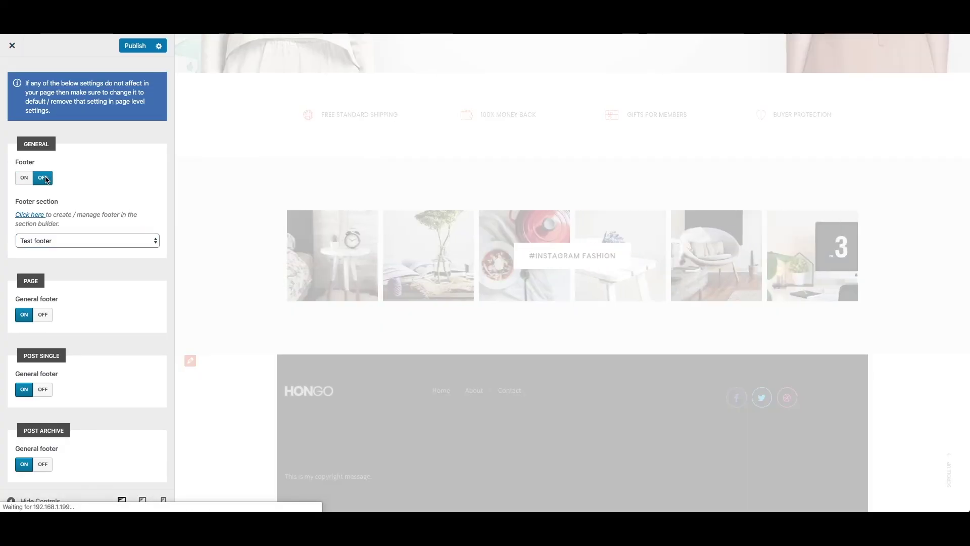
left_click(24, 178)
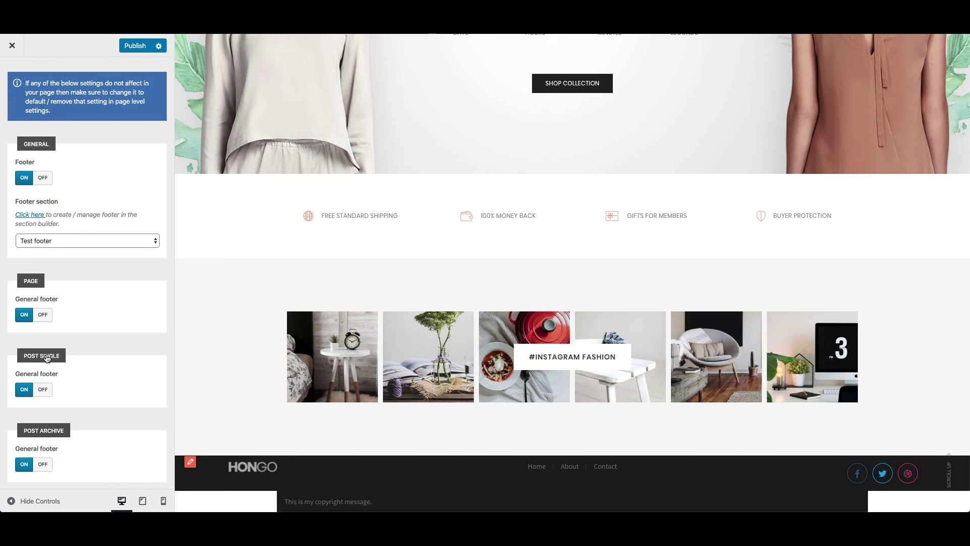
scroll(45, 357, "down", 2)
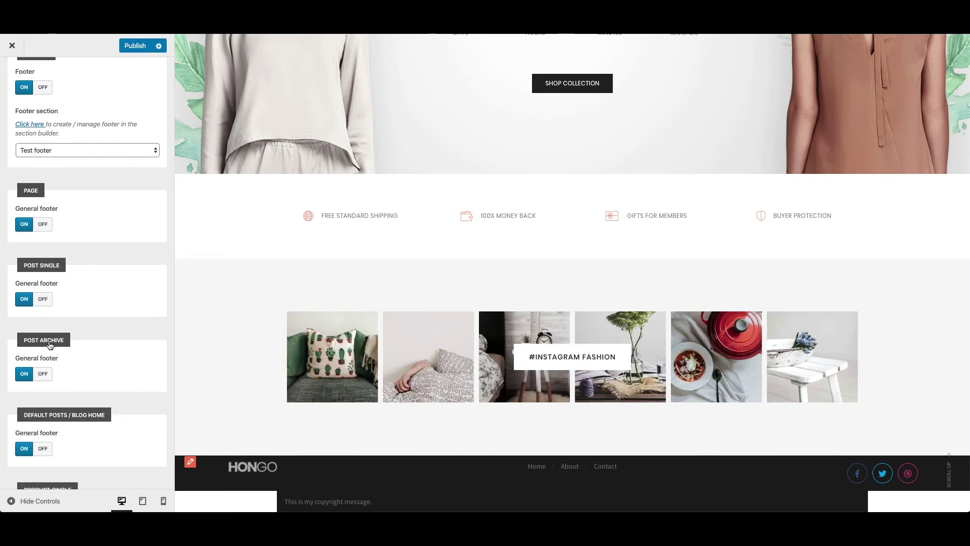
scroll(47, 354, "down", 2)
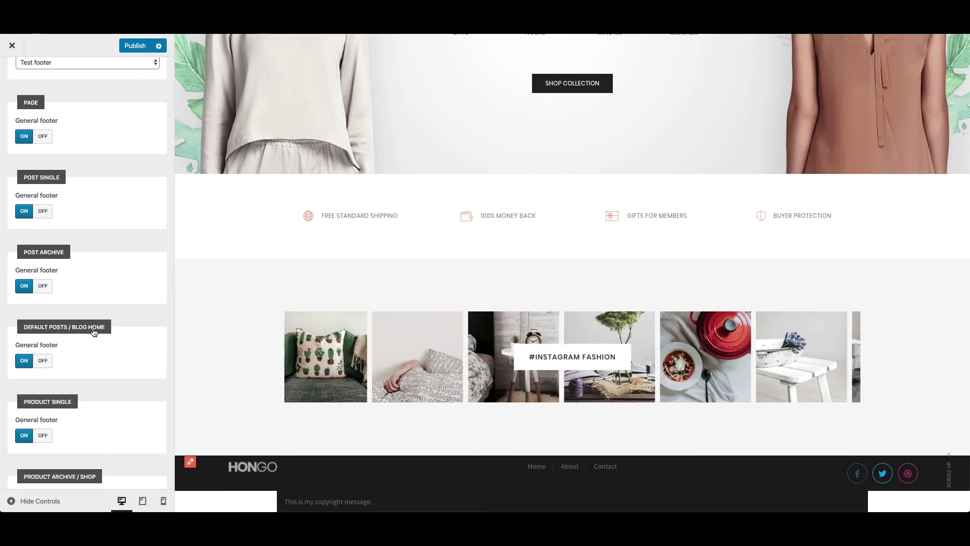
scroll(57, 356, "down", 1)
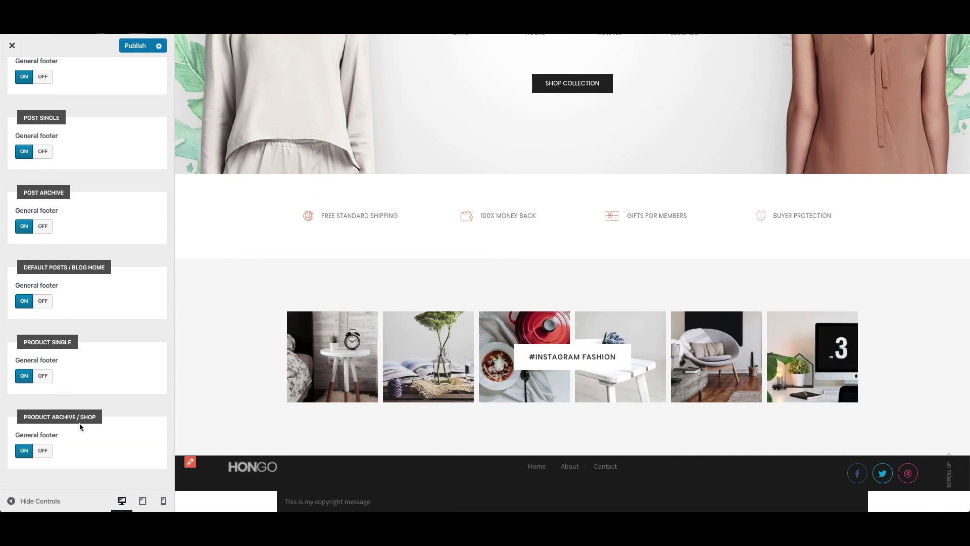
scroll(97, 408, "up", 1)
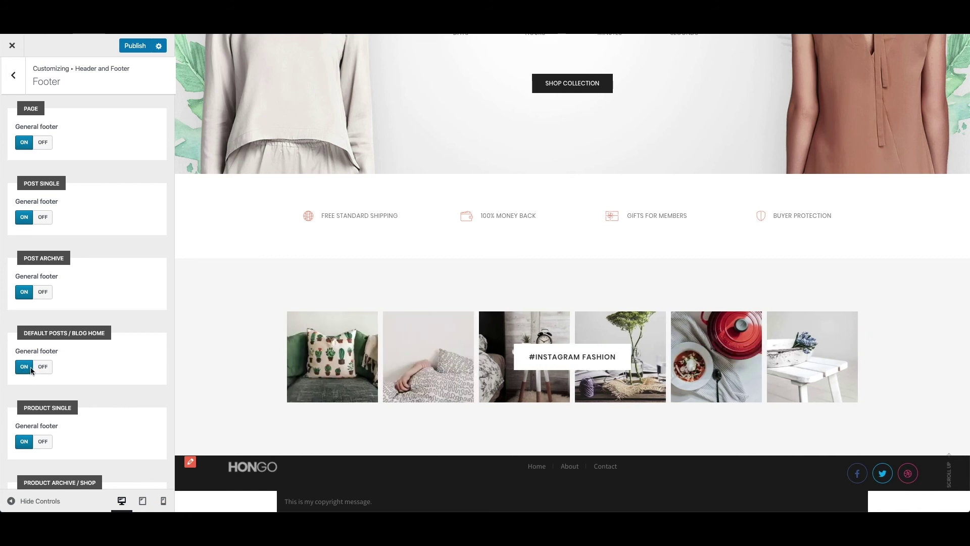
- Choose 'Landing footer' as the footer section for single posts under POST SINGLE
scroll(71, 341, "up", 4)
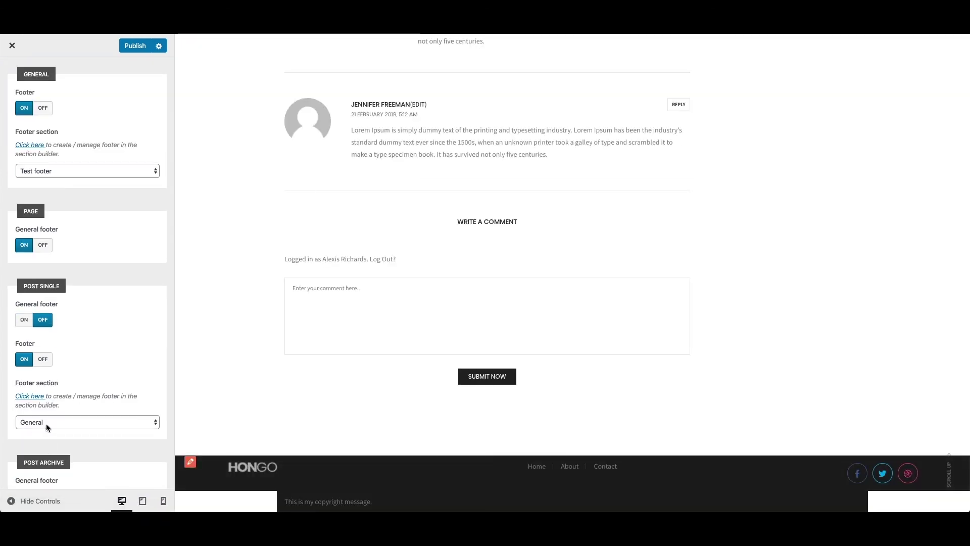
left_click(47, 423)
scroll(53, 435, "down", 3)
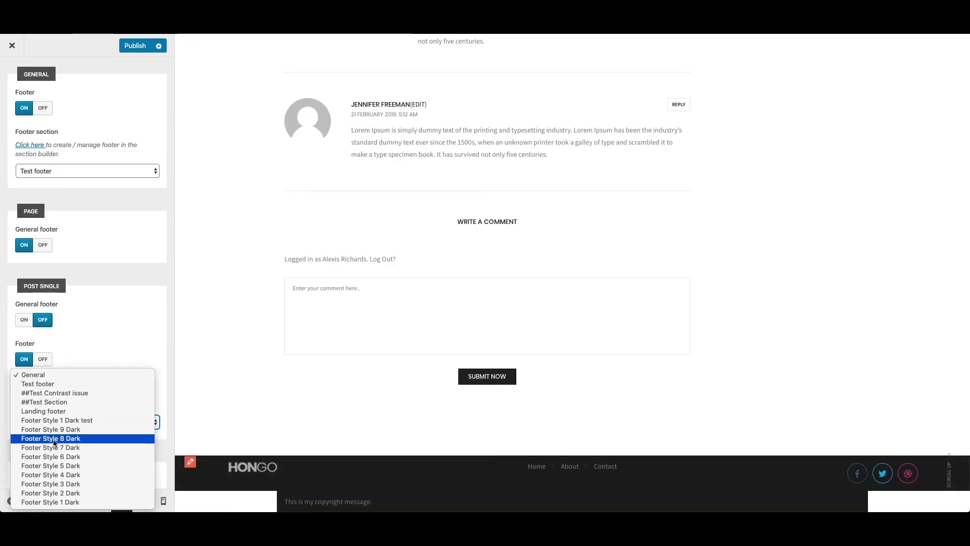
left_click(51, 410)
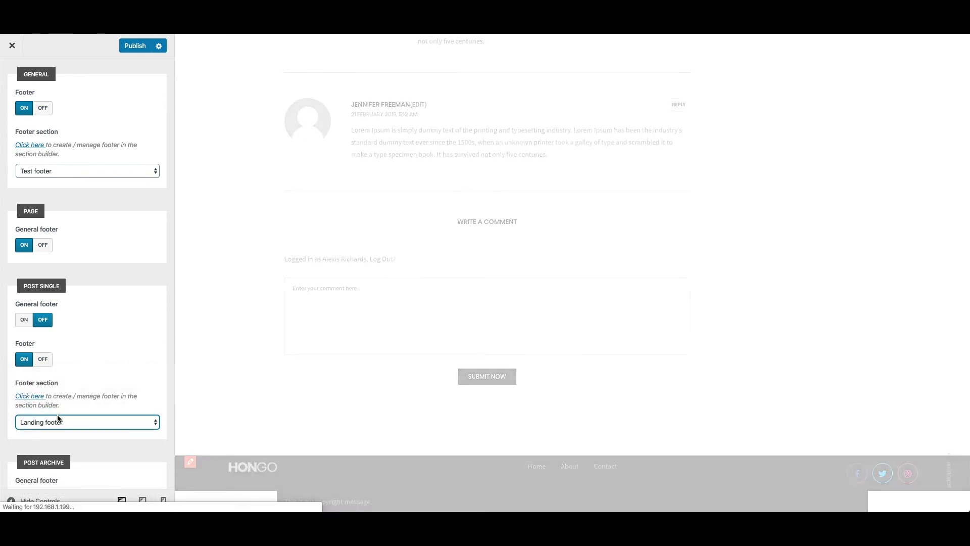
scroll(405, 458, "down", 2)
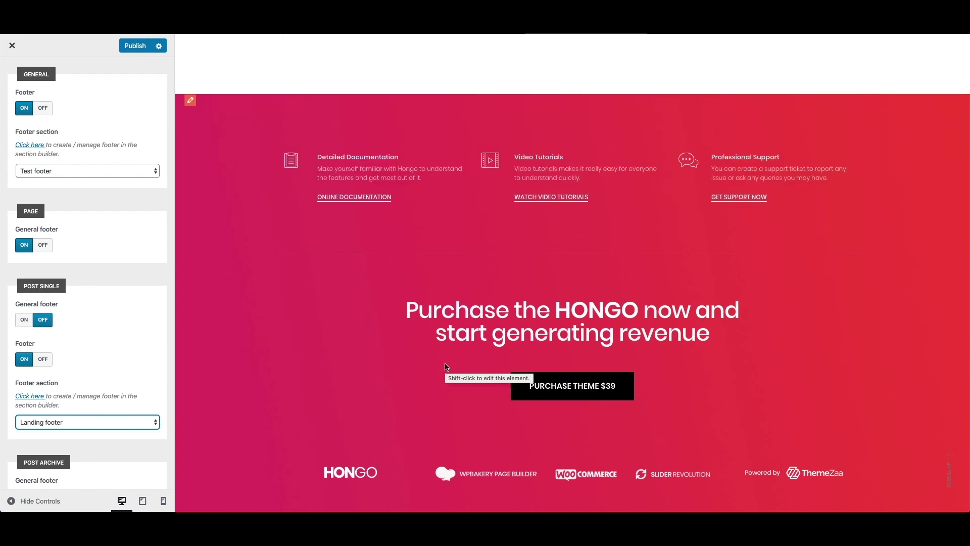
scroll(369, 324, "up", 10)
scroll(369, 323, "up", 5)
scroll(369, 327, "up", 6)
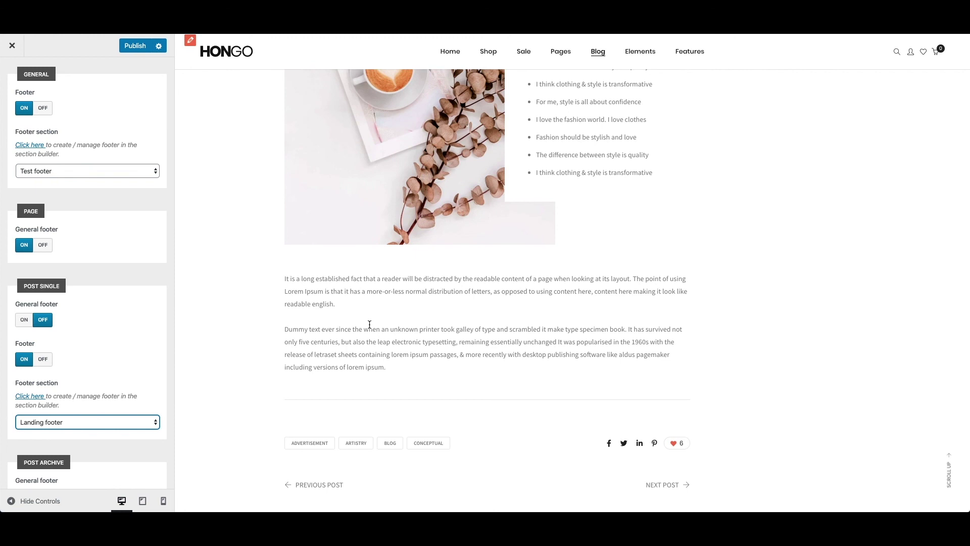
mouse_move(450, 51)
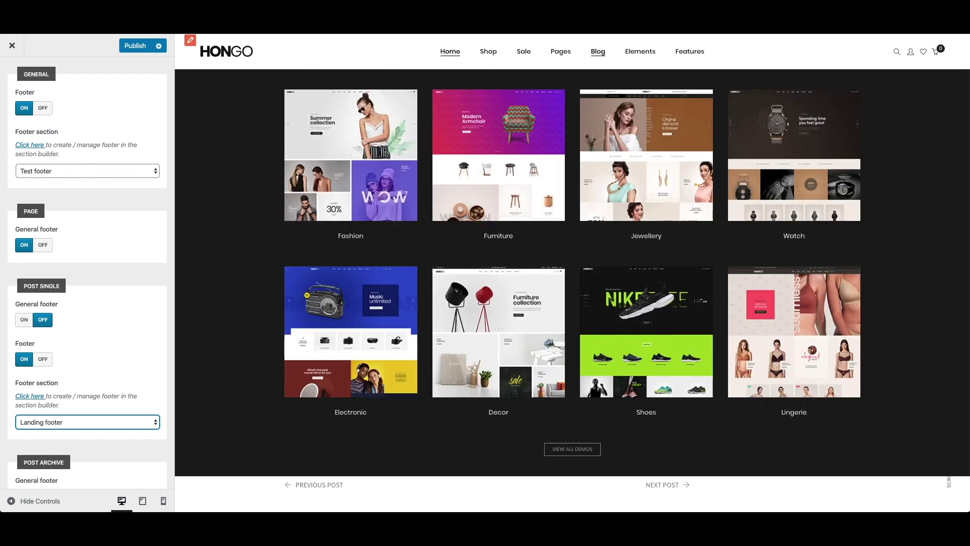